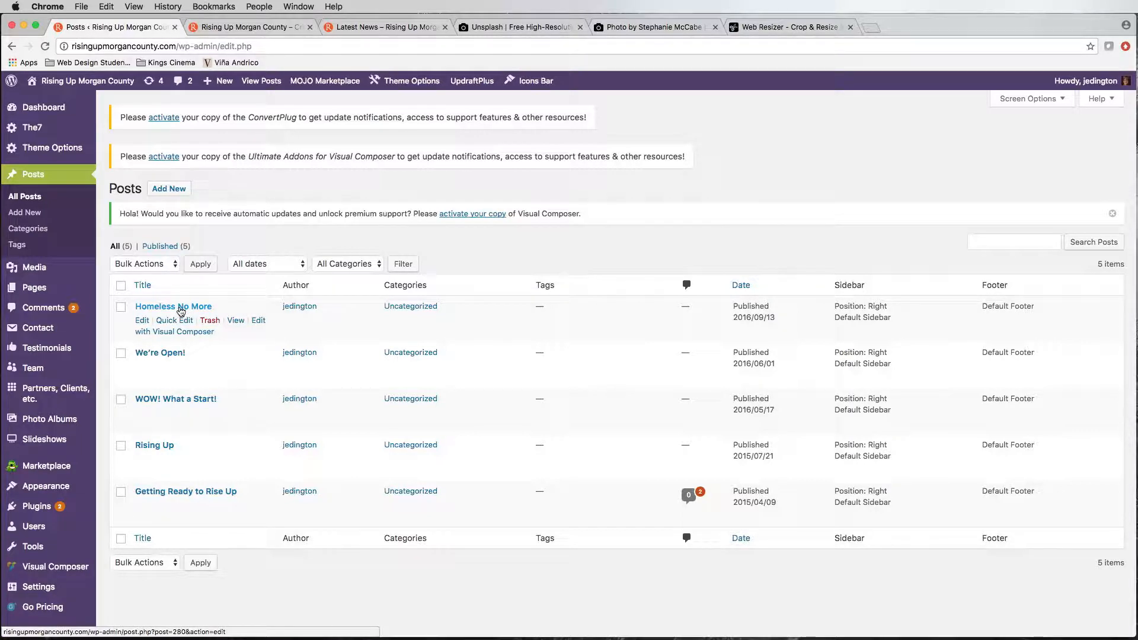
Step: Open the "Homeless No More" post for editing and review its title, content blocks, format, categories, tags, and featured image
left_click(181, 311)
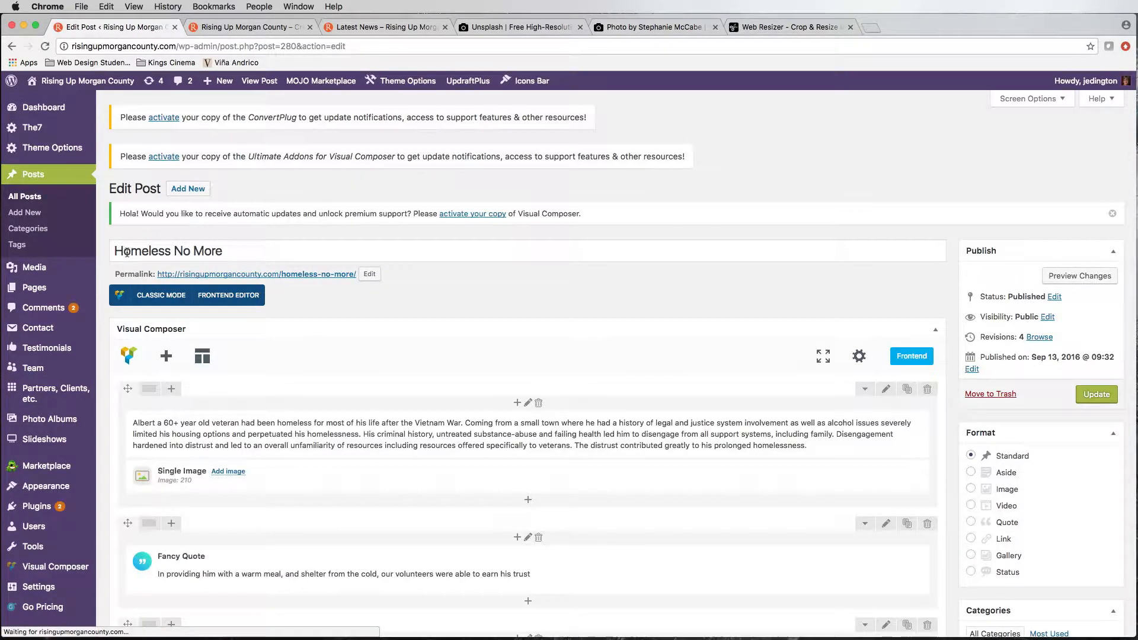
left_click_drag(123, 251, 214, 256)
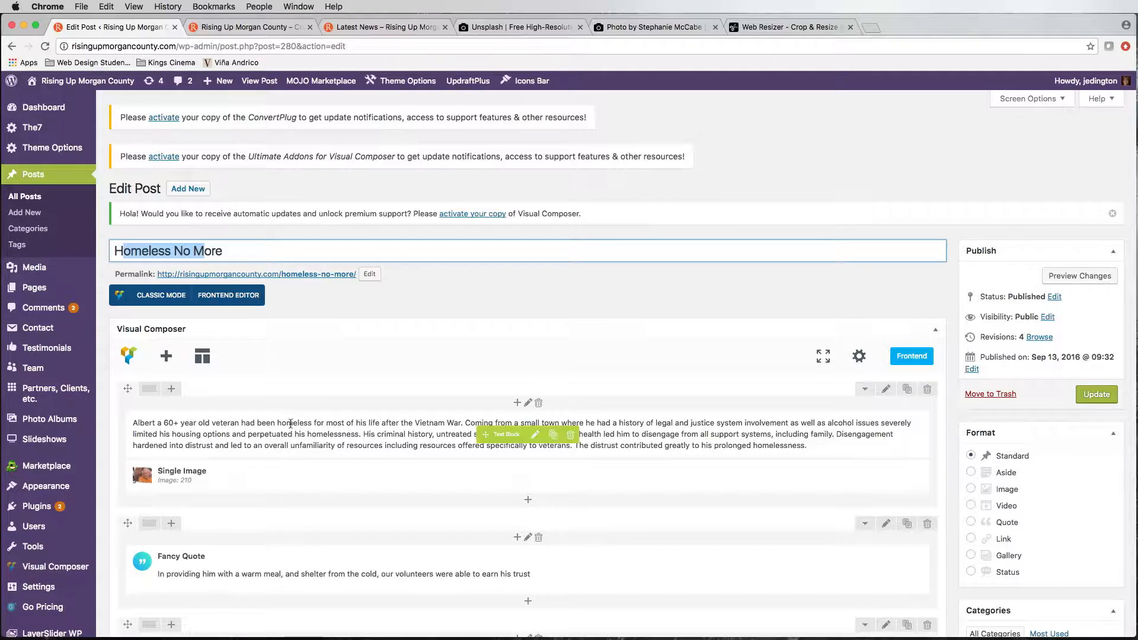
scroll(290, 422, "down", 5)
scroll(290, 422, "down", 2)
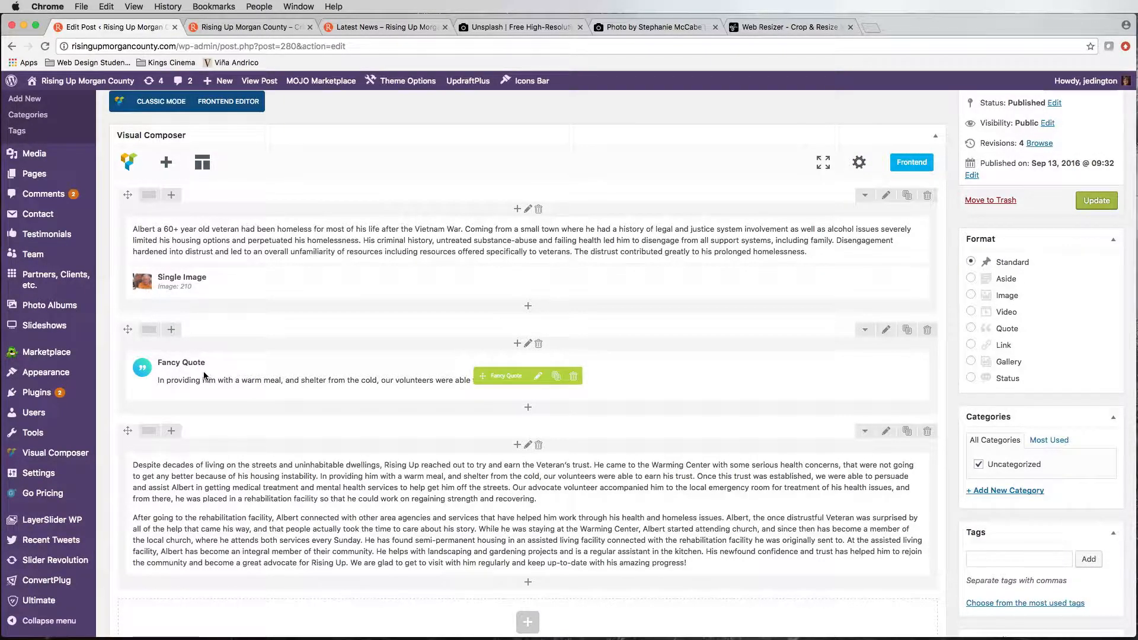
scroll(533, 474, "down", 5)
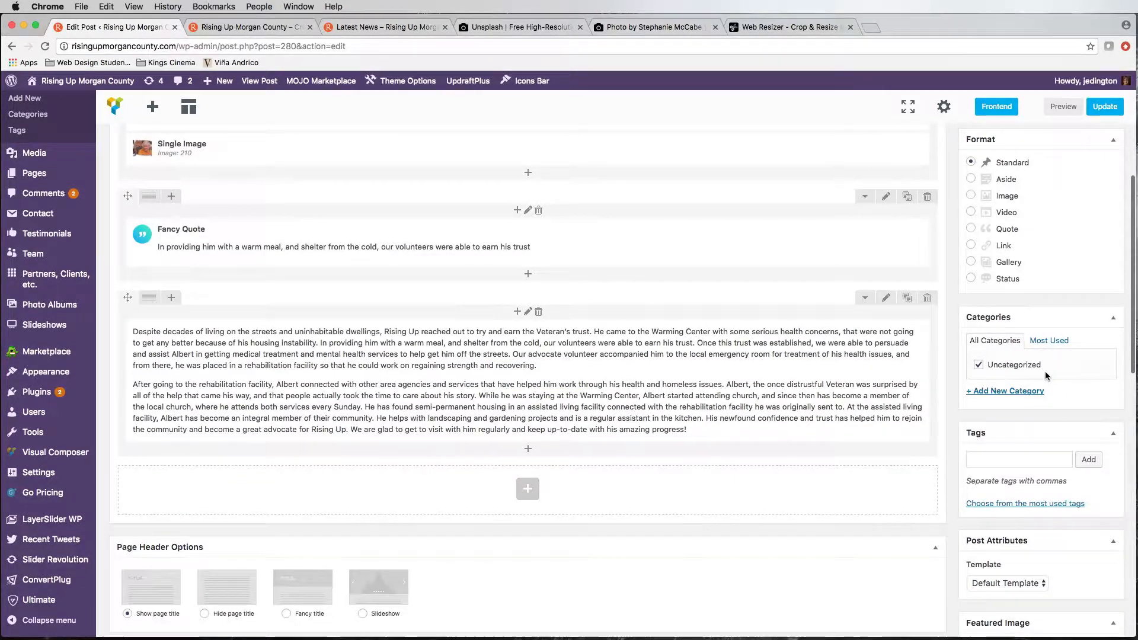
scroll(1046, 372, "up", 3)
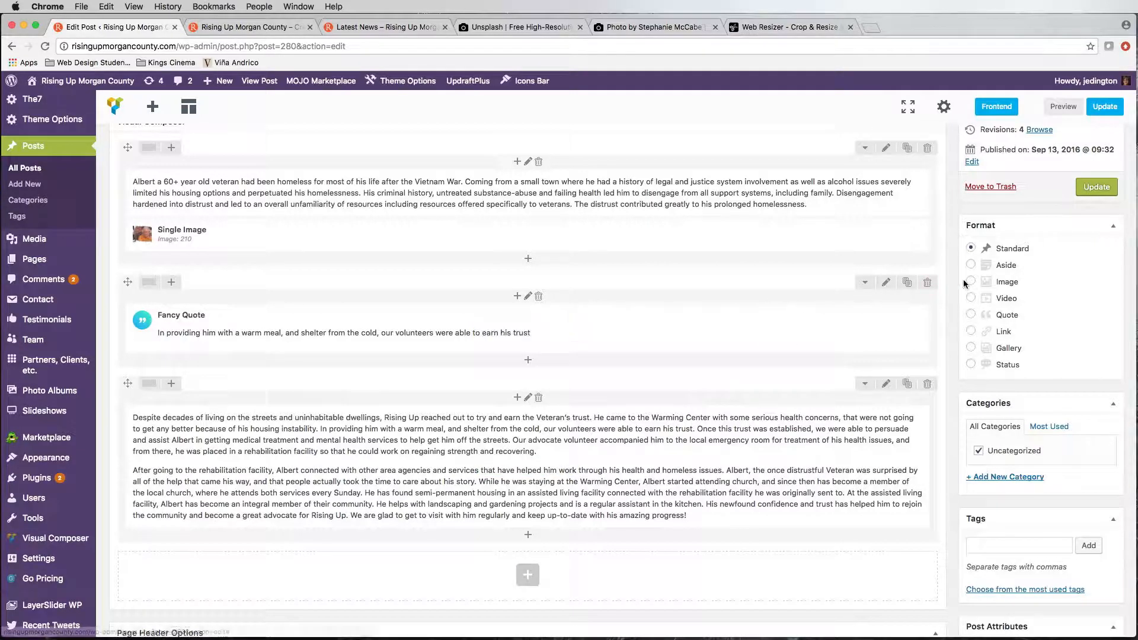
scroll(656, 394, "down", 5)
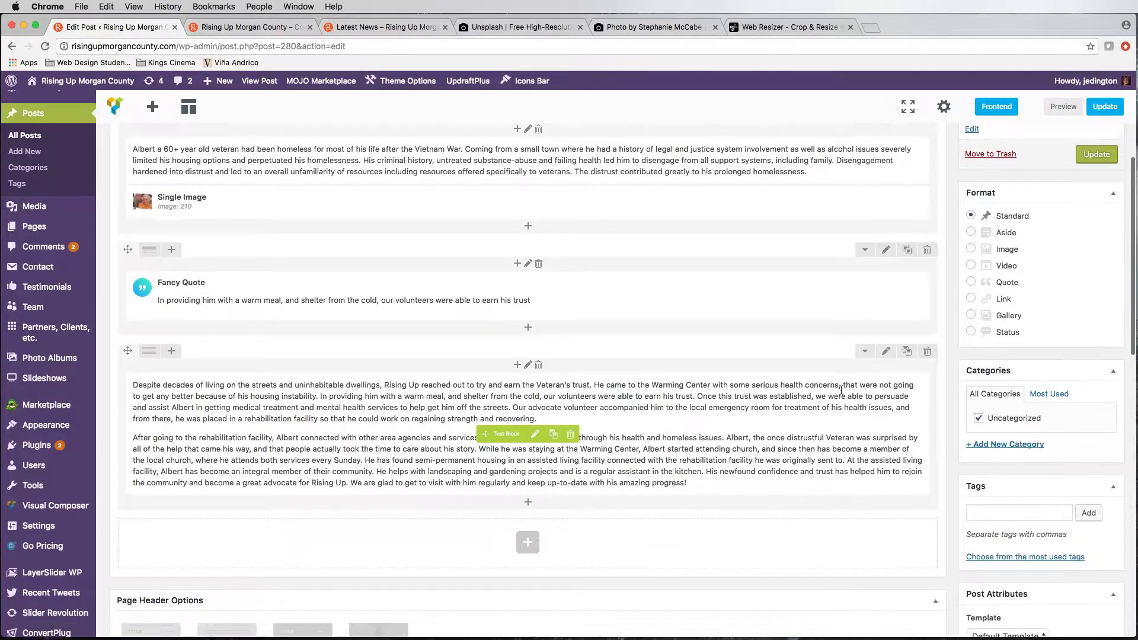
left_click(993, 286)
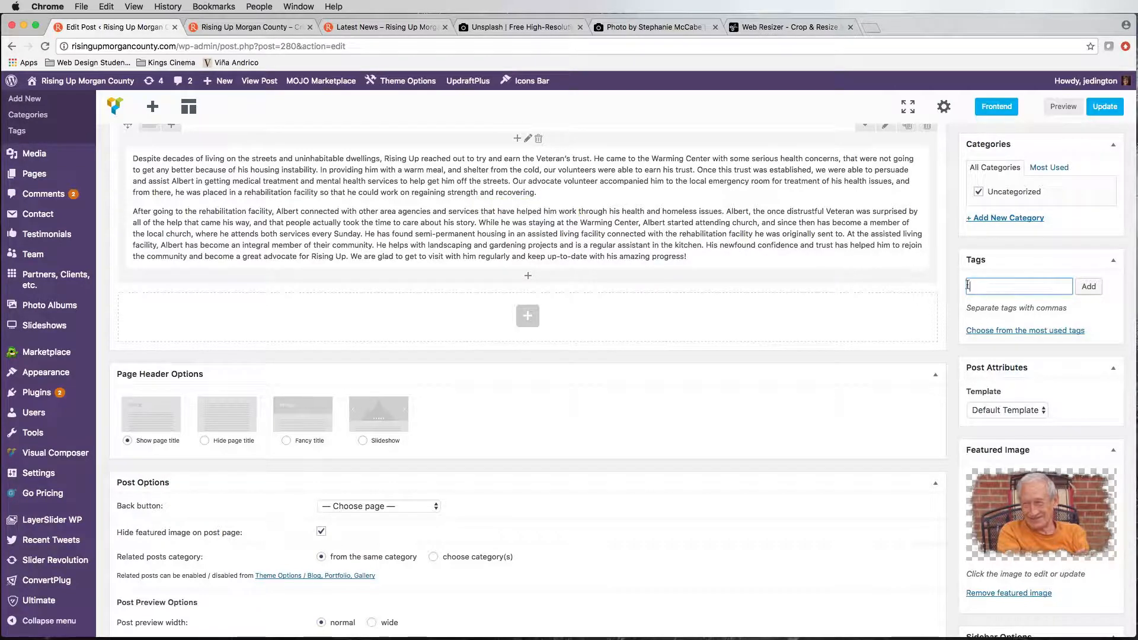
scroll(605, 225, "down", 1)
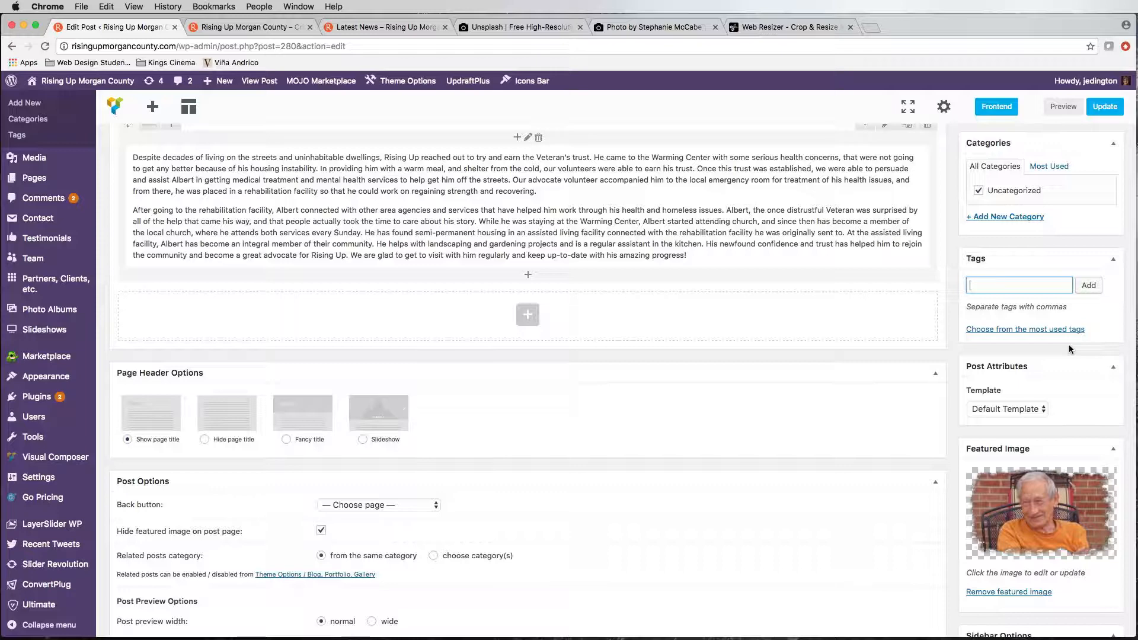
scroll(1086, 397, "down", 4)
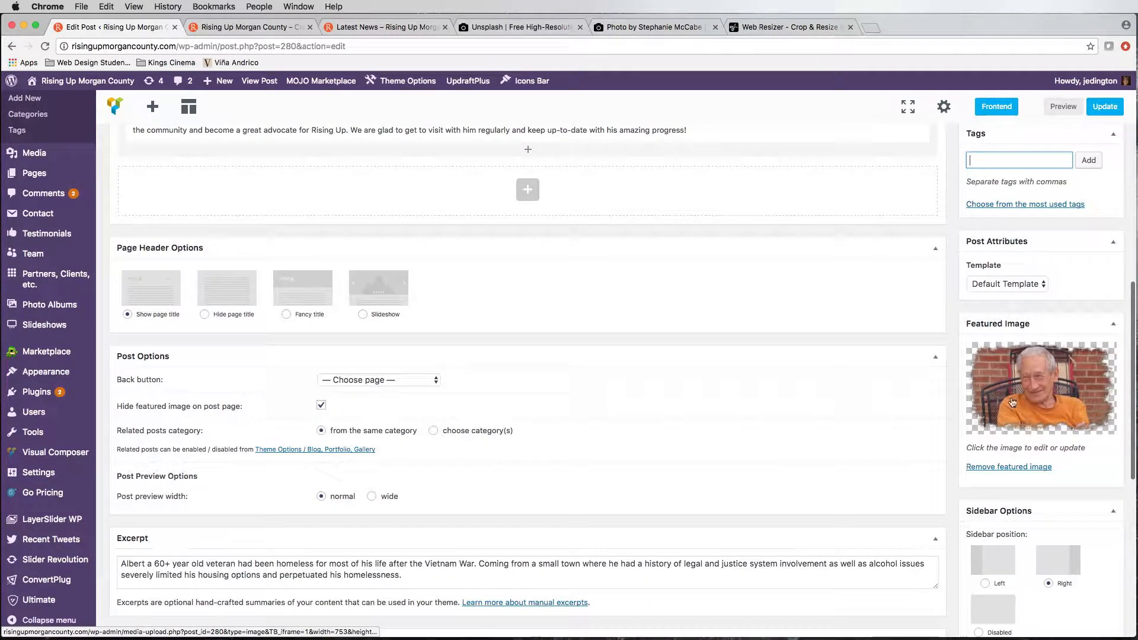
Step: View the "Homeless No More" entry in the live home page's Latest News section and open its full article
left_click(249, 27)
scroll(439, 239, "down", 5)
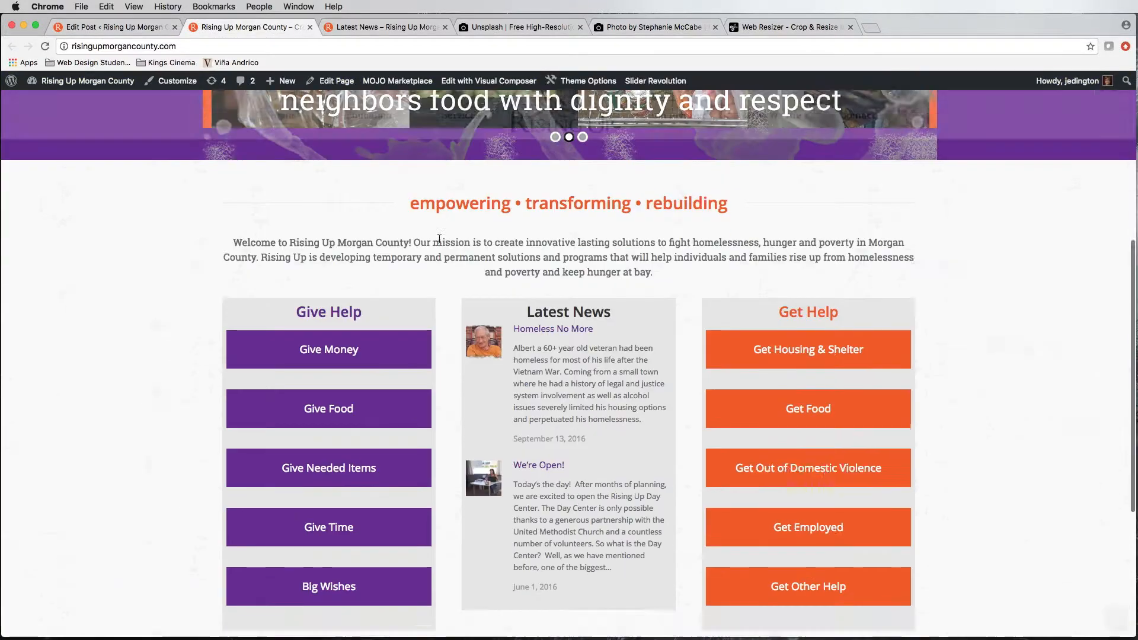
scroll(442, 243, "down", 3)
scroll(444, 246, "up", 1)
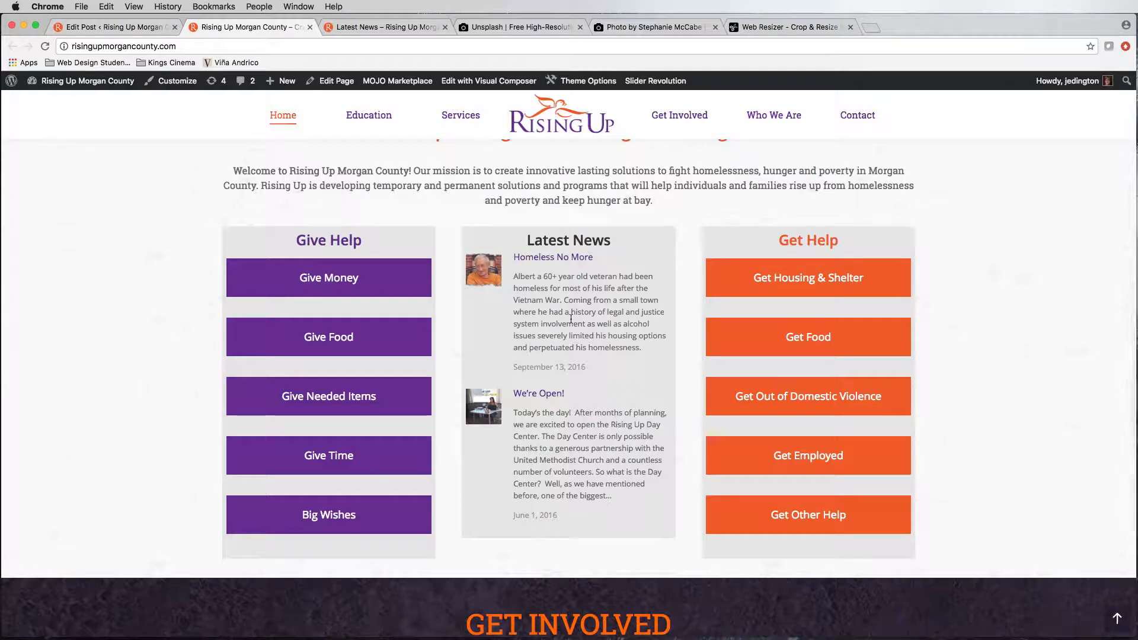
left_click(550, 261)
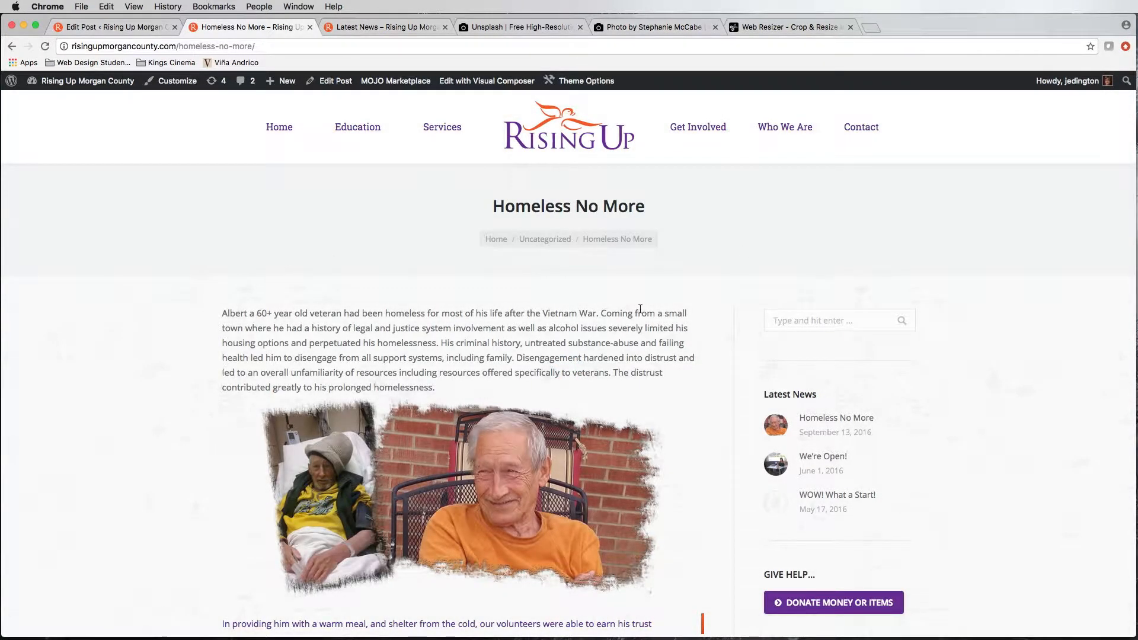
scroll(604, 326, "down", 5)
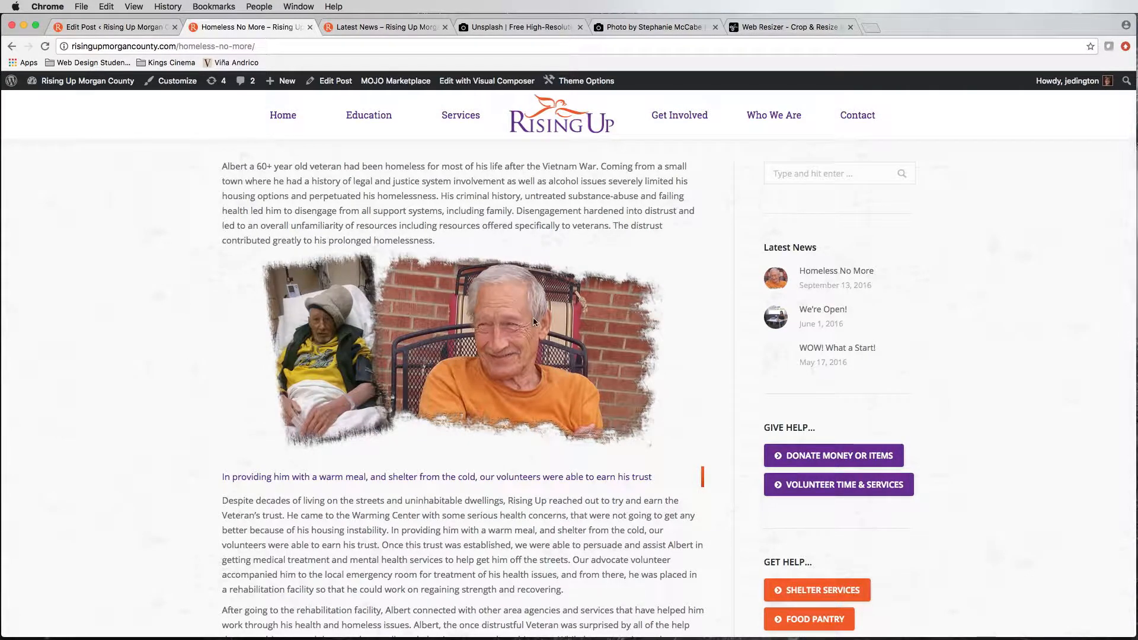
Step: Return to the post's editor and compare its content blocks, excerpt, and featured image with the live article
left_click(117, 29)
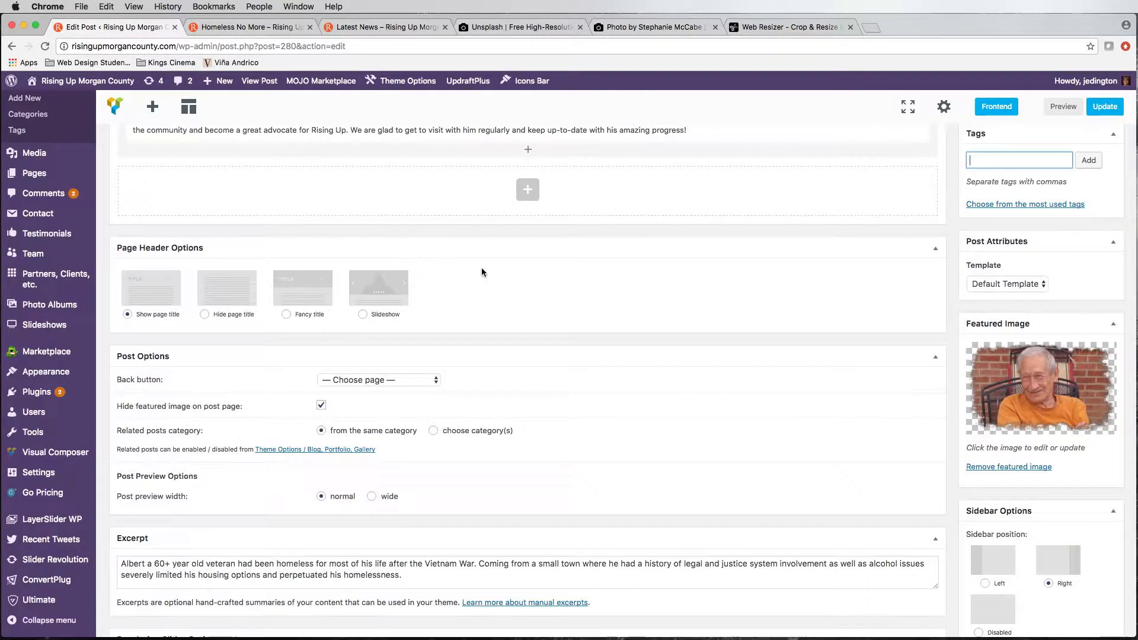
scroll(481, 266, "up", 8)
scroll(460, 263, "up", 5)
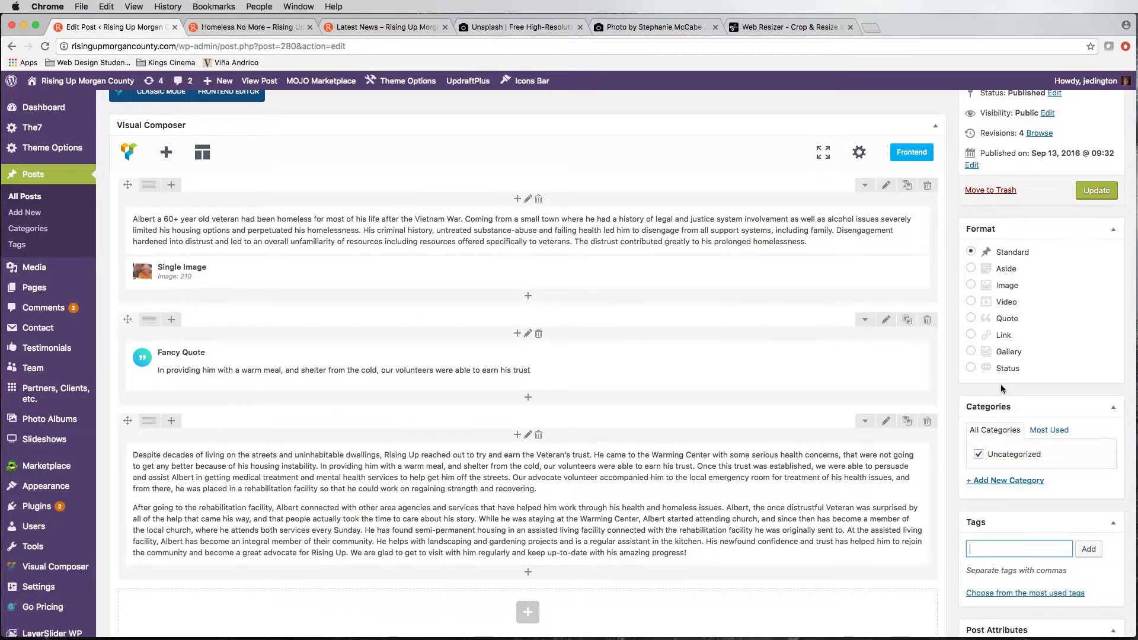
scroll(1066, 384, "down", 7)
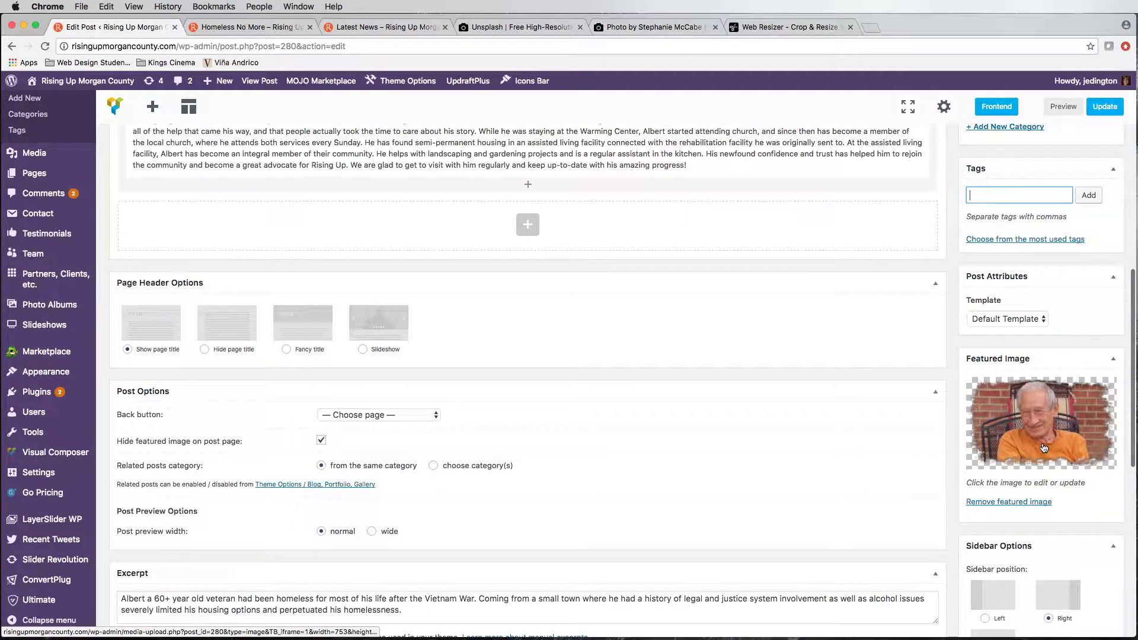
Step: Check the live article's image and look through all posts listed on the site's Latest News page
left_click(261, 29)
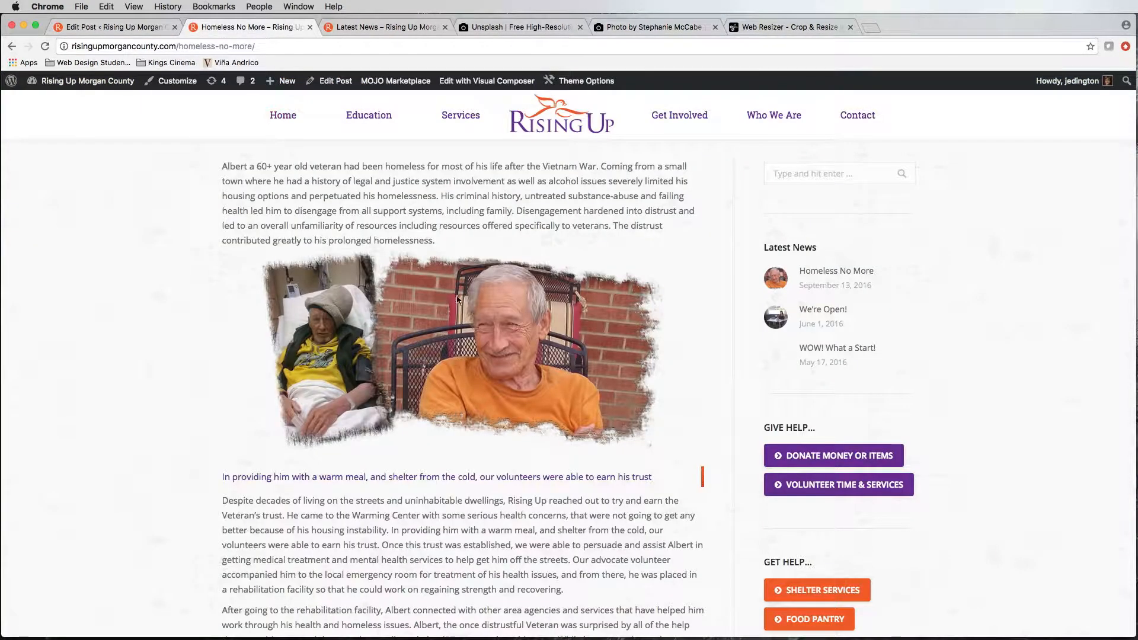
left_click(393, 30)
scroll(320, 261, "up", 2)
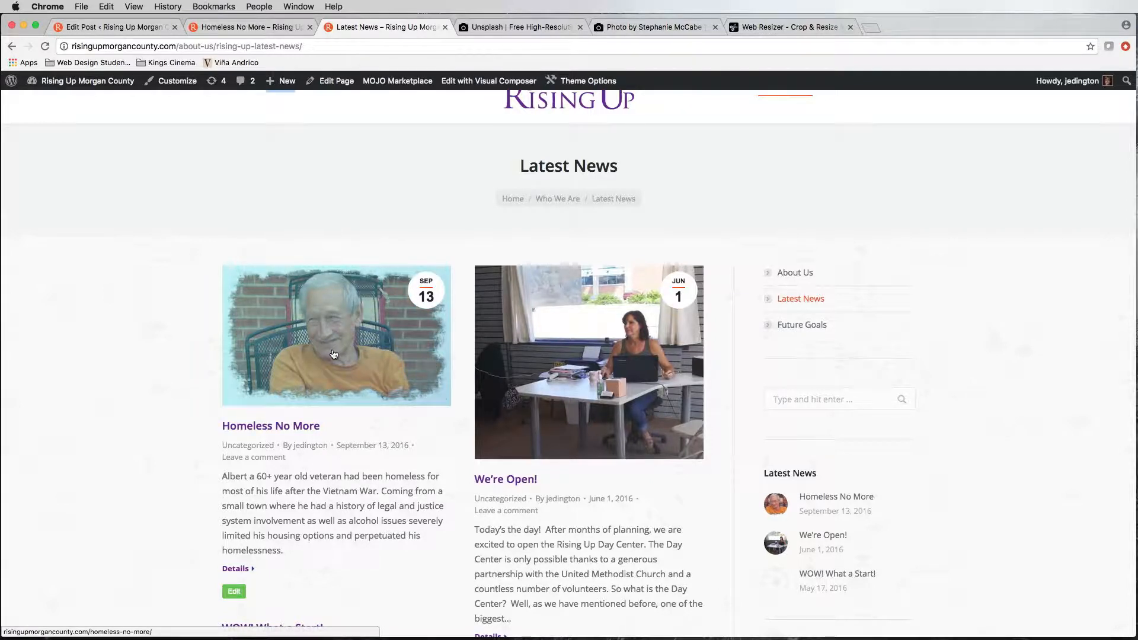
scroll(334, 356, "down", 6)
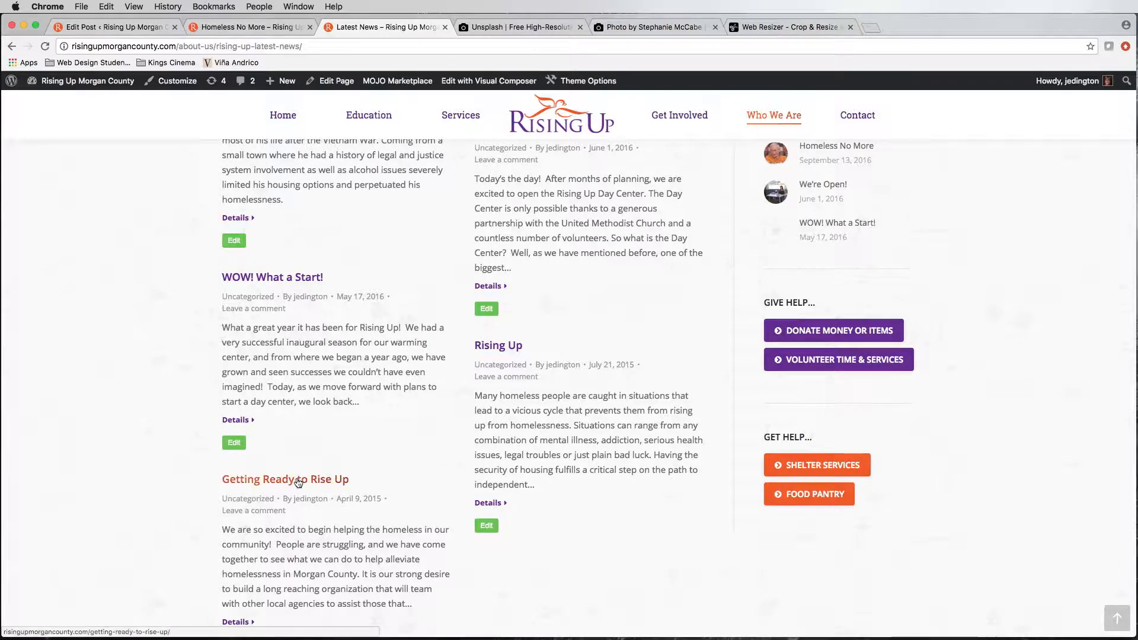
scroll(313, 415, "up", 1)
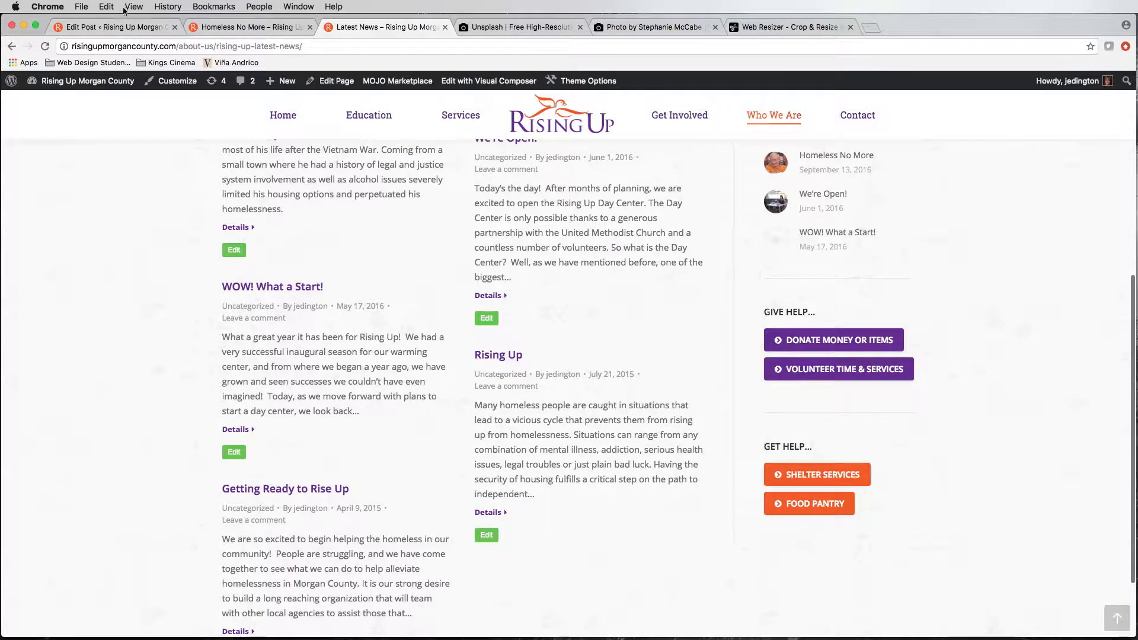
Step: Create a new post titled "Supporting our Veterans"
left_click(118, 26)
scroll(503, 290, "up", 5)
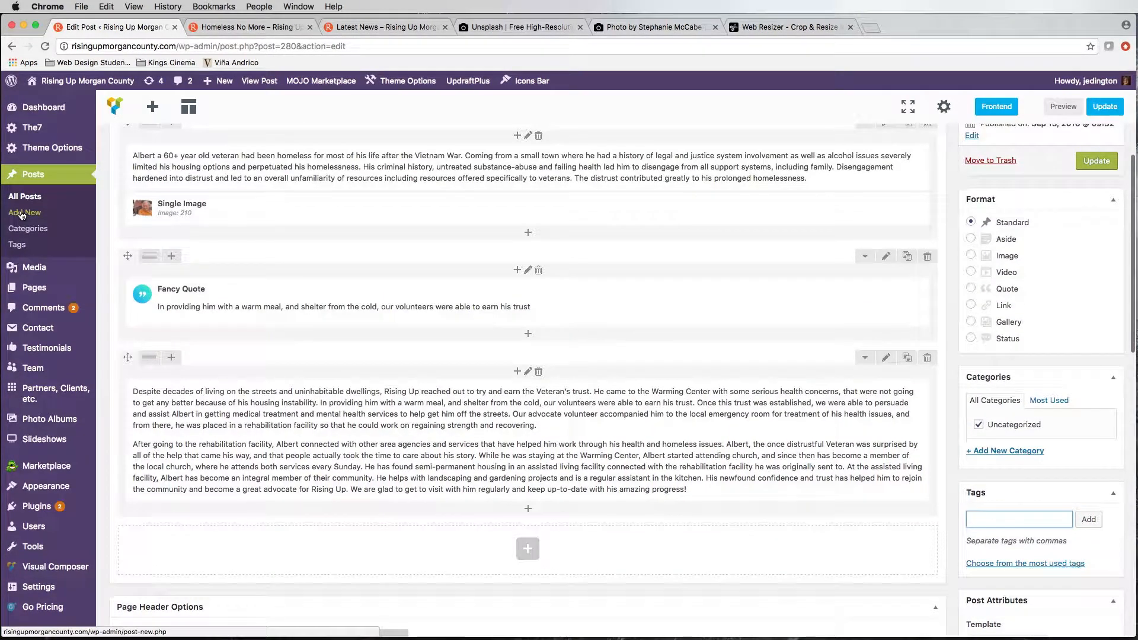
left_click(22, 213)
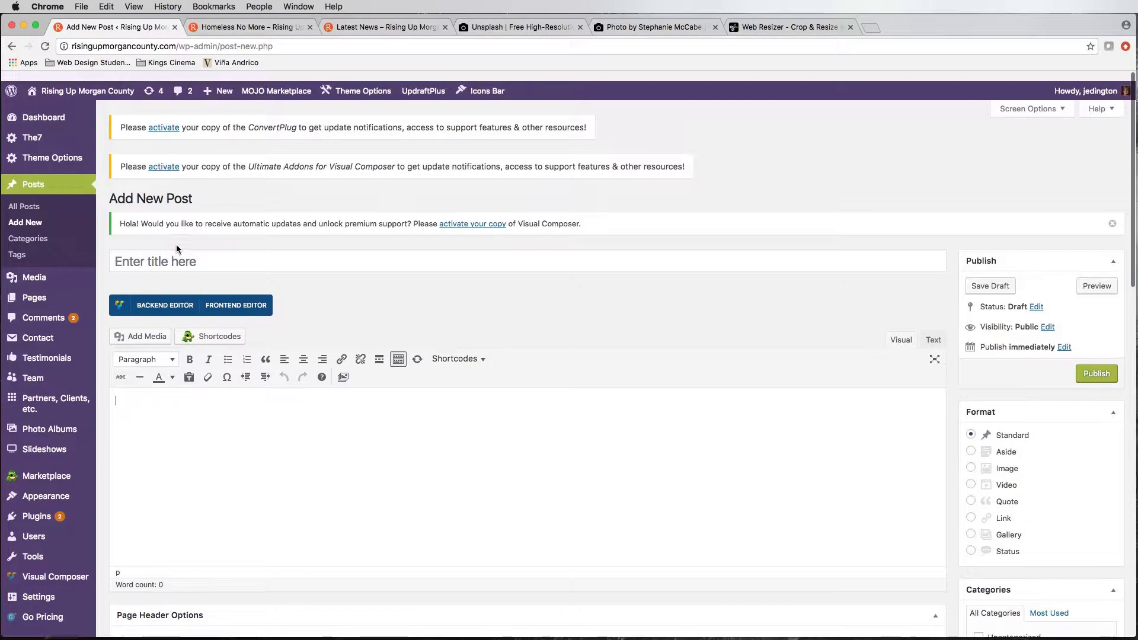
left_click(170, 251)
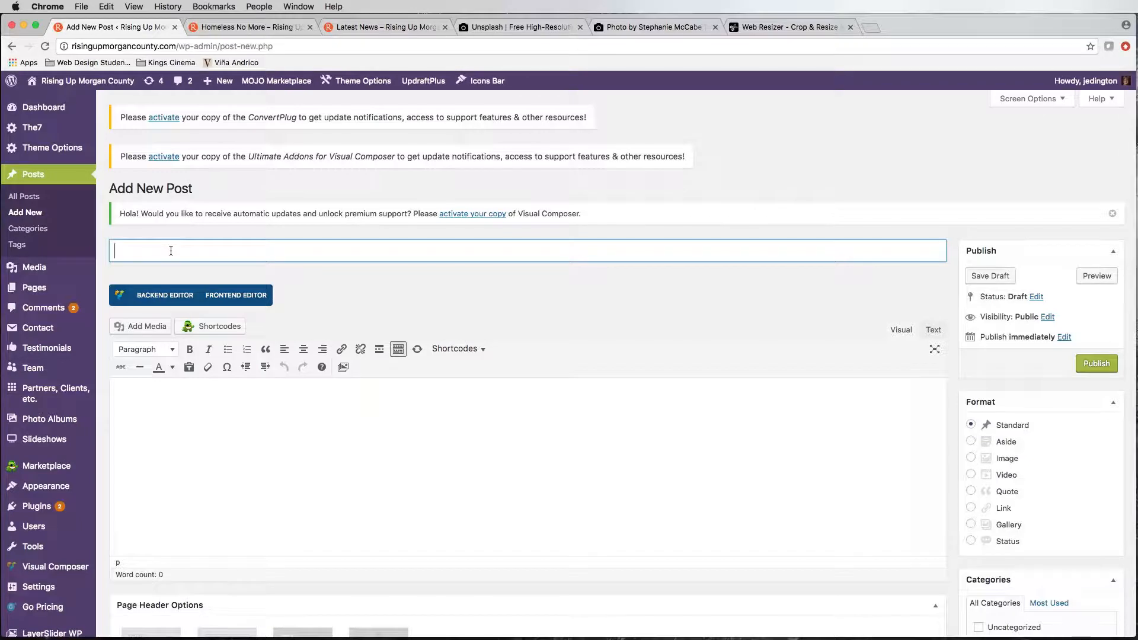
type("Supporting our Veterangs")
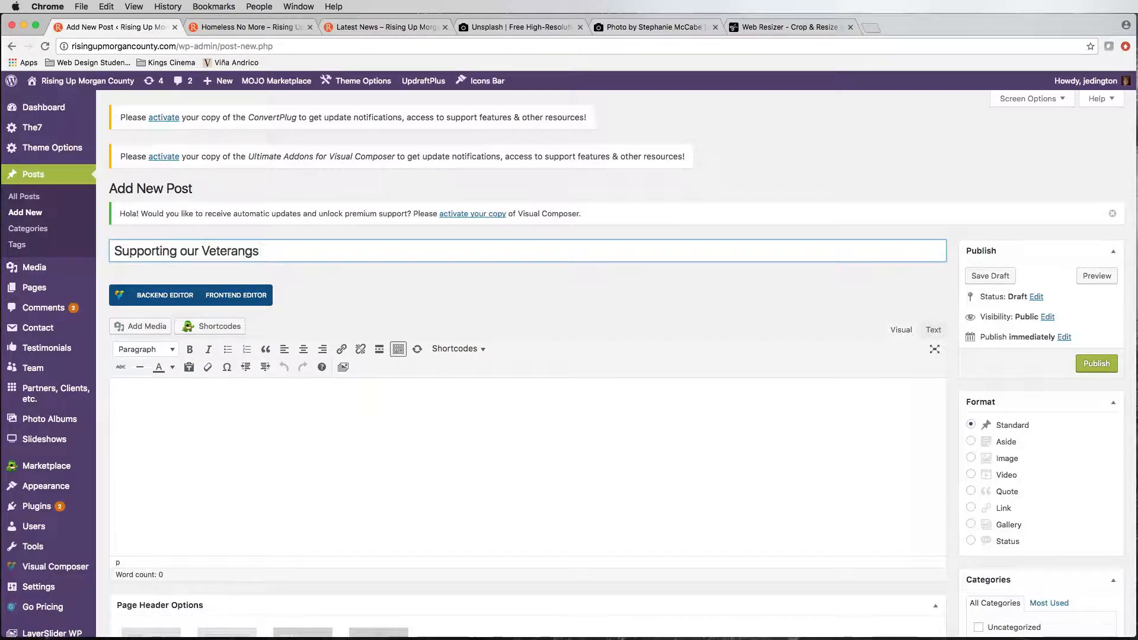
key("BackSpace")
key("BackSpace")
type("s")
Step: Enter the post body text "Add our blog/latest news content here..."
left_click(198, 407)
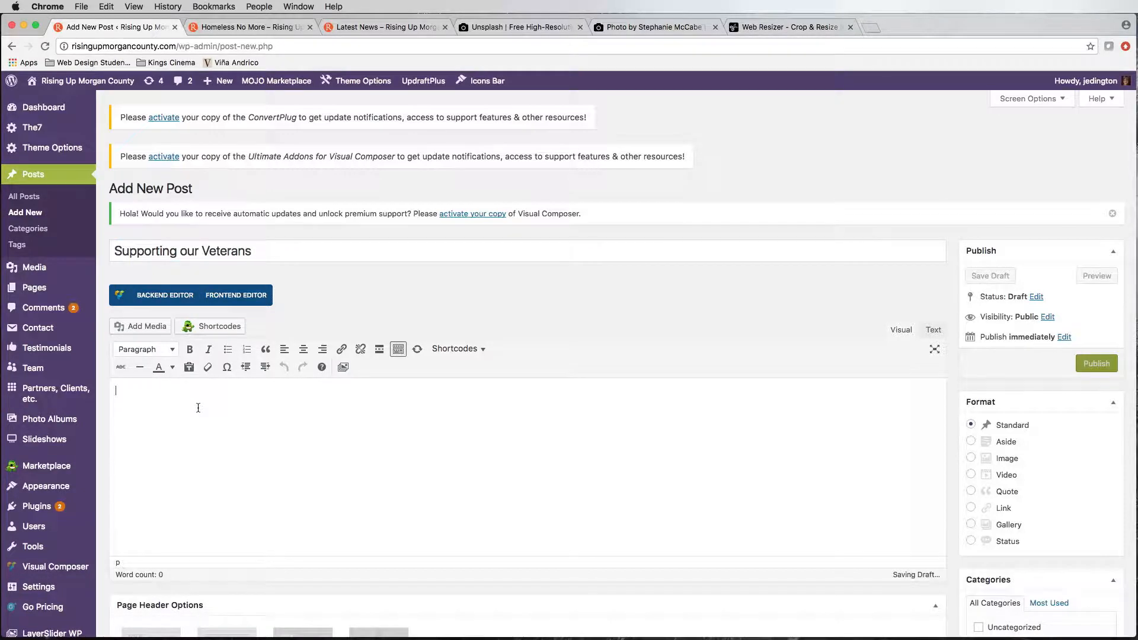
type("Add ")
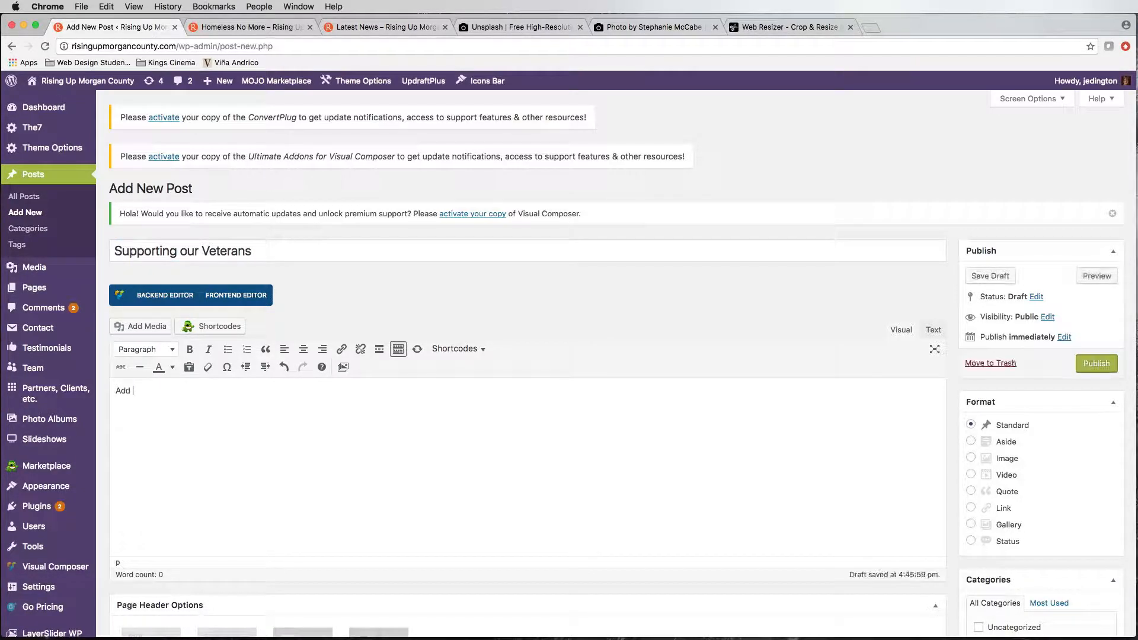
type("our blog/n")
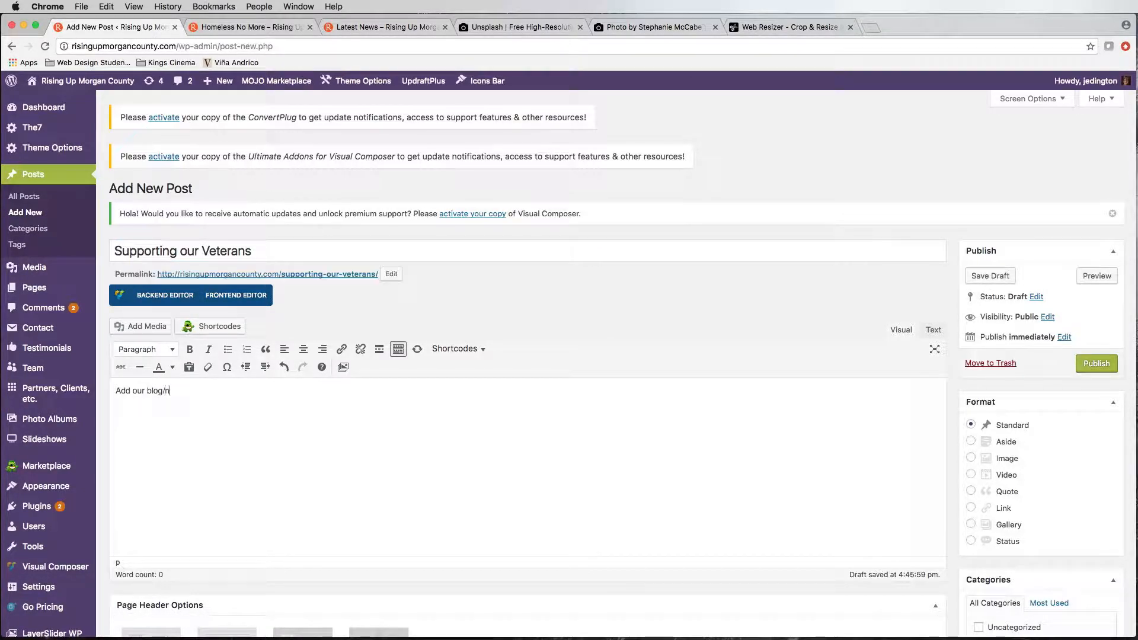
key("BackSpace")
type("latest news content here...")
Step: Look through the pages available for the post's back button without choosing one
scroll(223, 393, "down", 5)
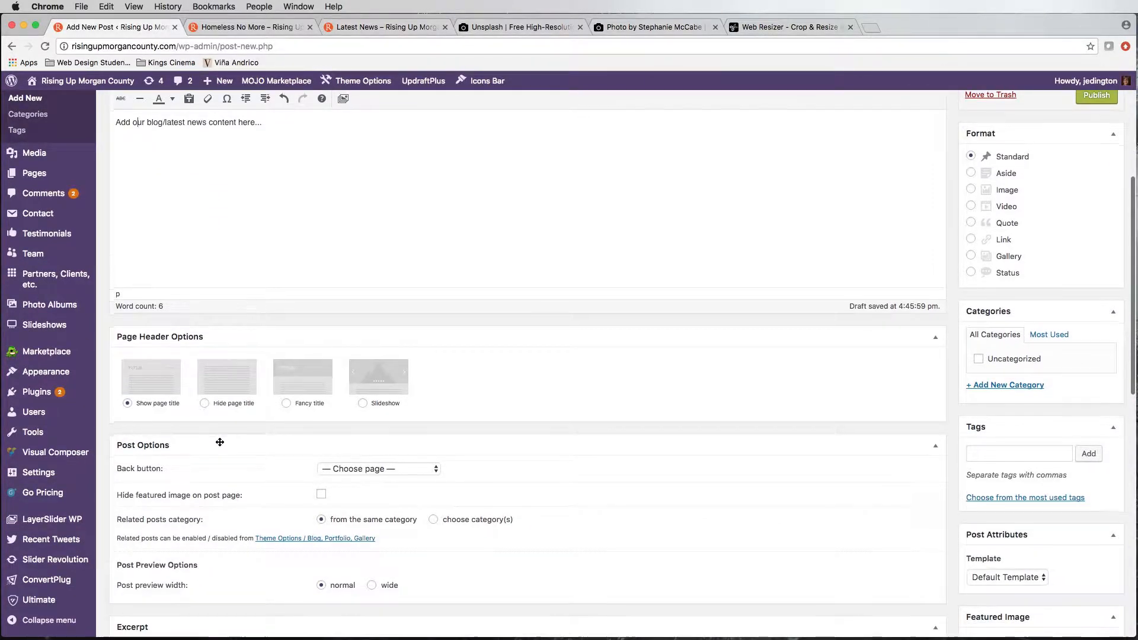
scroll(218, 439, "down", 2)
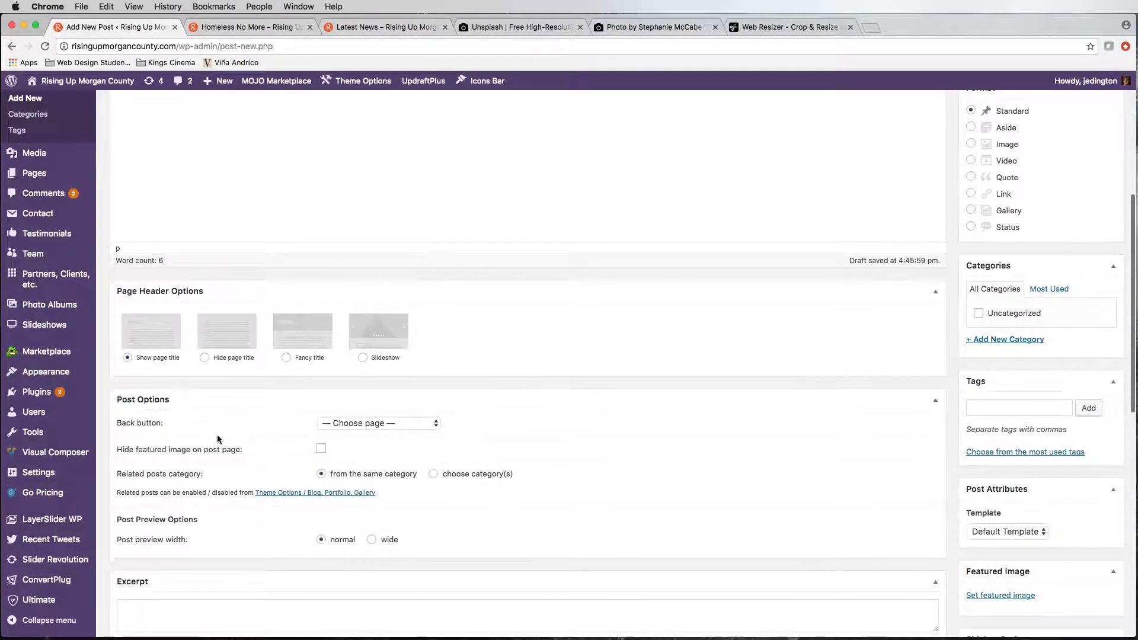
left_click(358, 424)
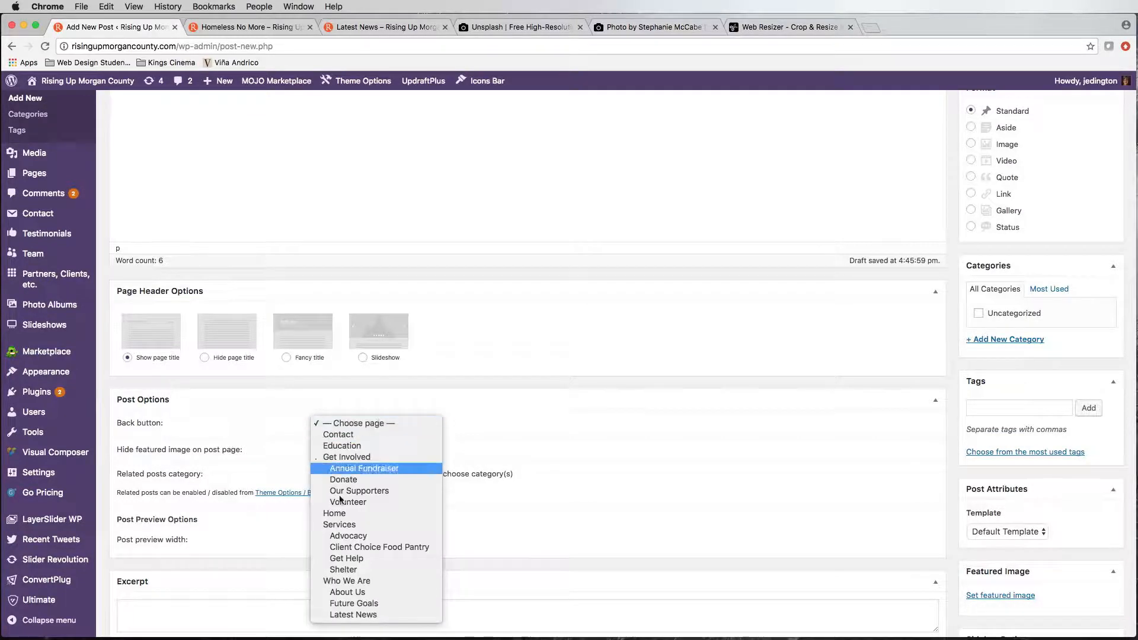
left_click(523, 429)
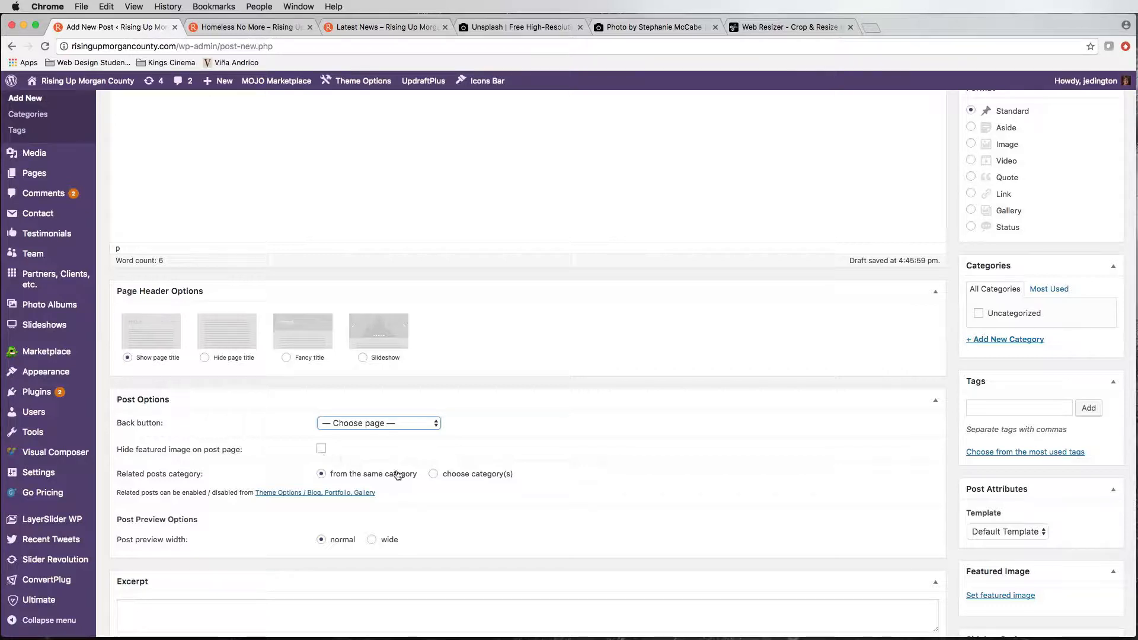
Step: Add a new post category named "veteran" with no parent category
scroll(614, 535, "down", 2)
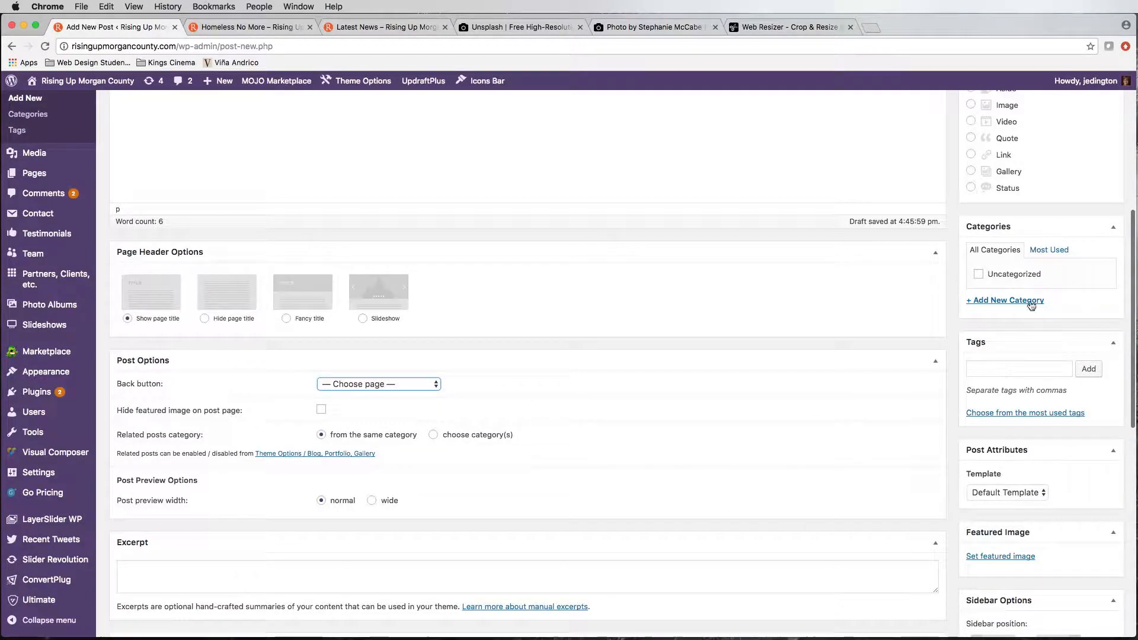
scroll(1022, 297, "up", 3)
left_click(1012, 409)
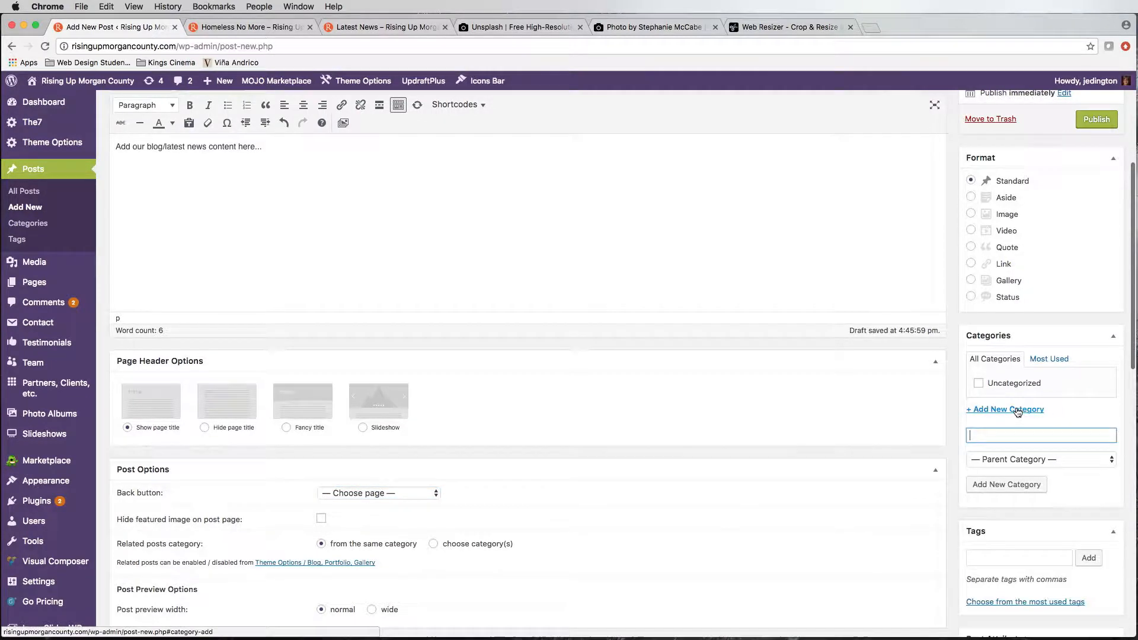
type("ve")
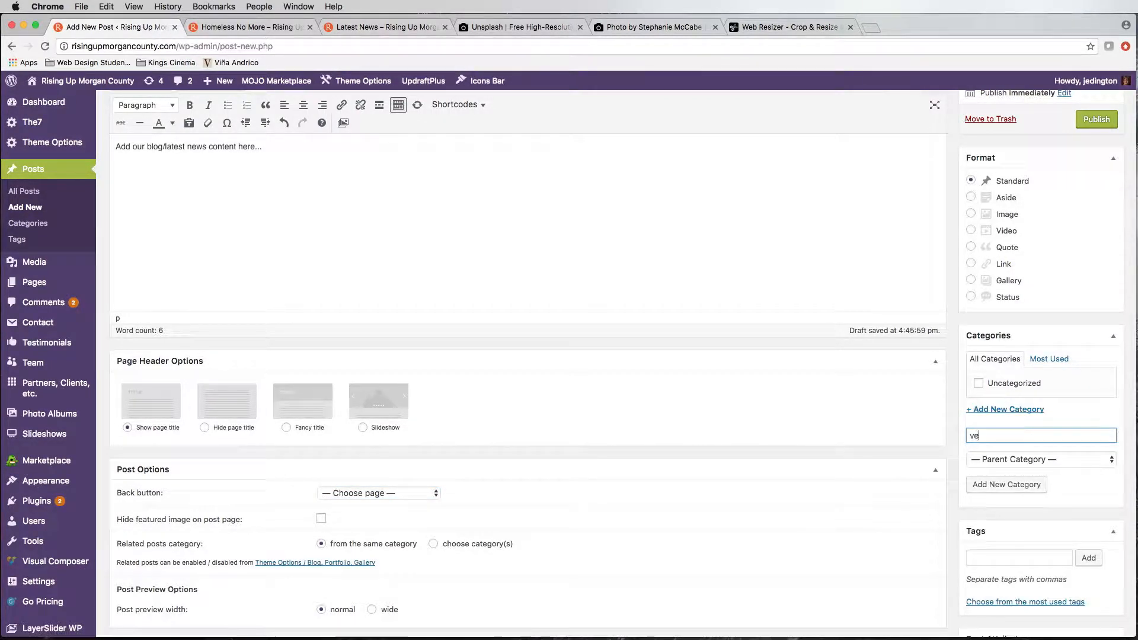
type("teran")
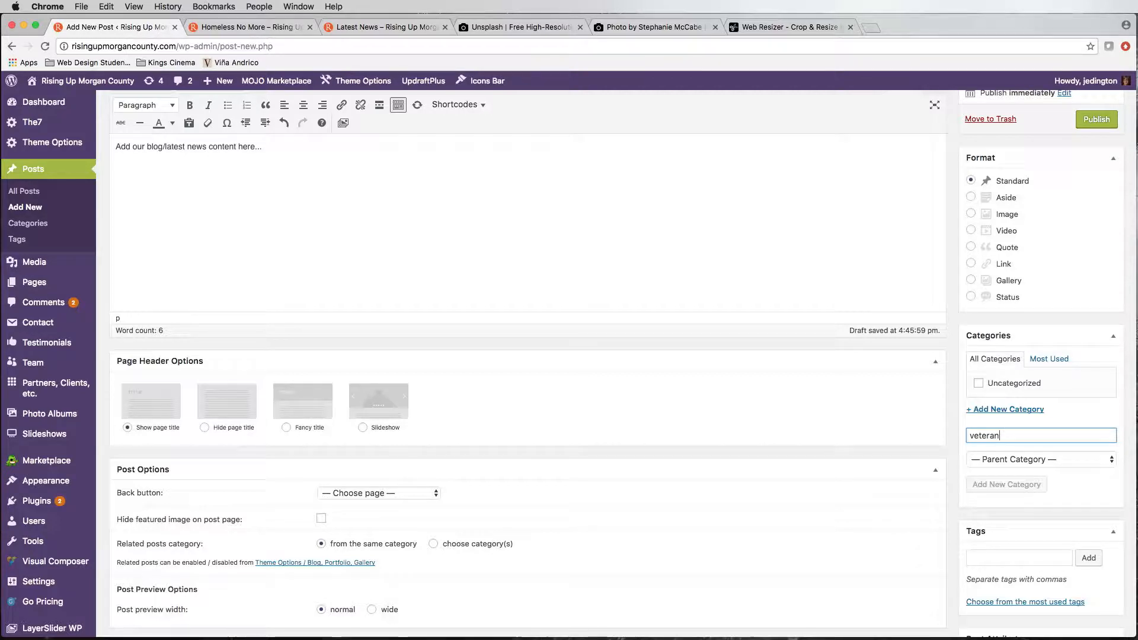
Step: Finish adding the "veteran" category and add another top-level category named "serve"
key("Return")
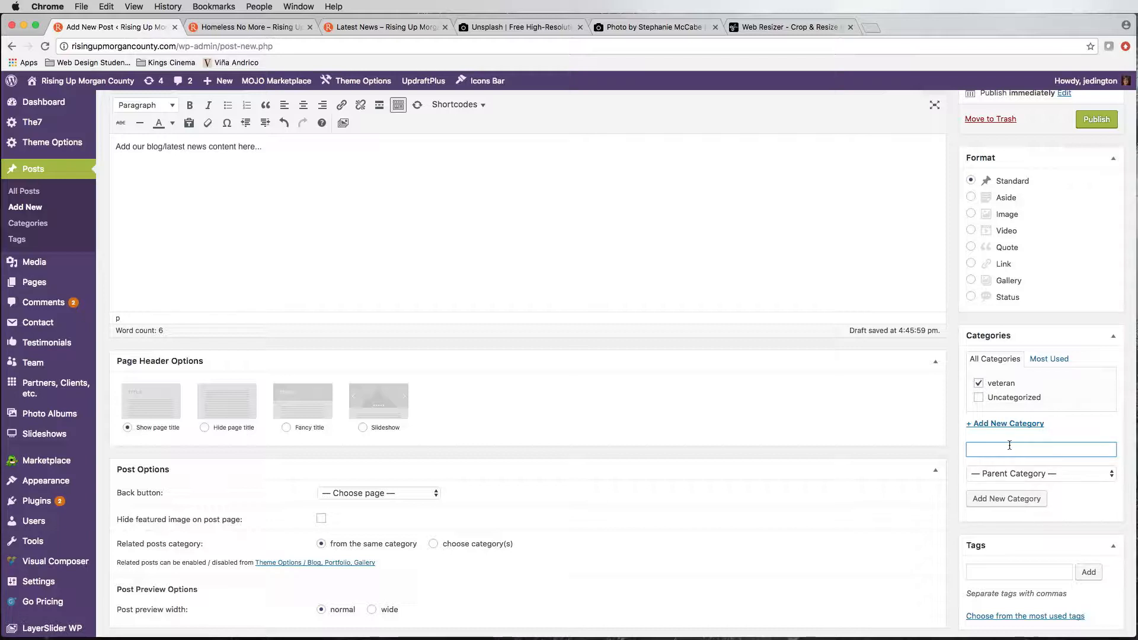
type("serve")
key("Return")
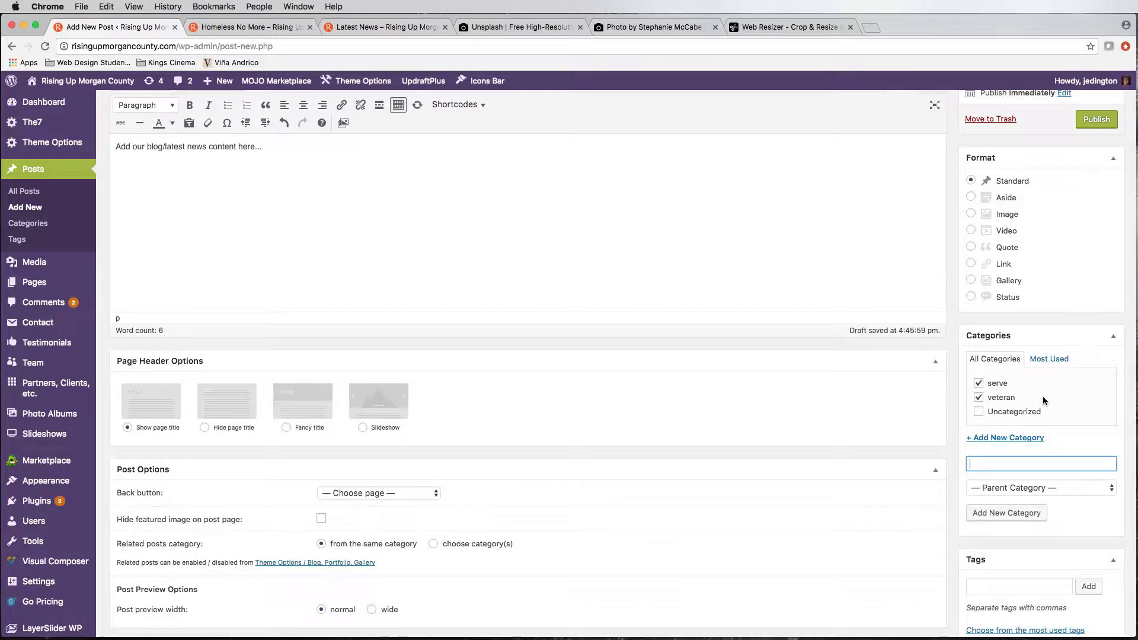
Step: Enter "veteran, serve, statistics, military" as the post's tags
scroll(1007, 392, "down", 5)
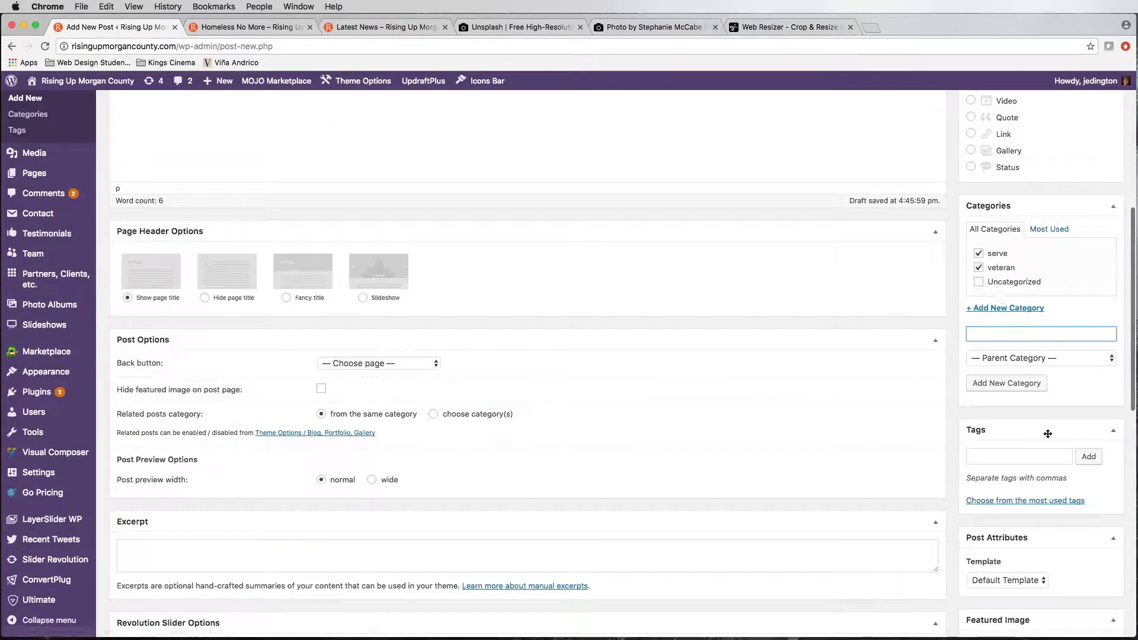
left_click(993, 461)
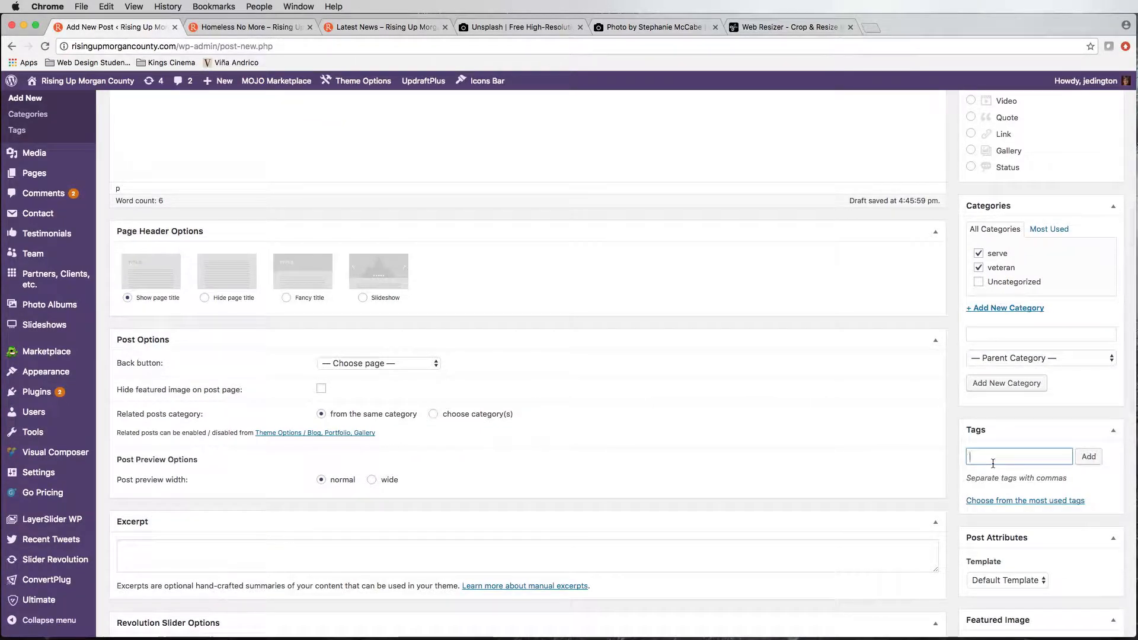
type("veteran, serve, ")
type("statistics")
type(",")
type(" military")
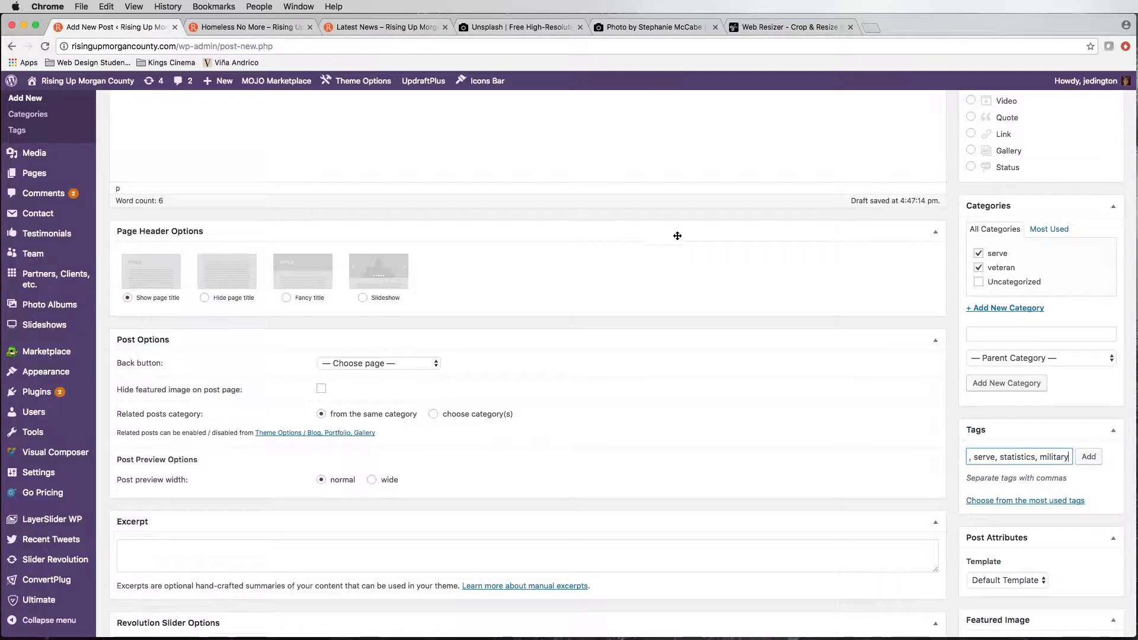
Step: Open the featured image chooser for the post and check the source photo of the sparkler and flag on Unsplash
scroll(1078, 550, "down", 5)
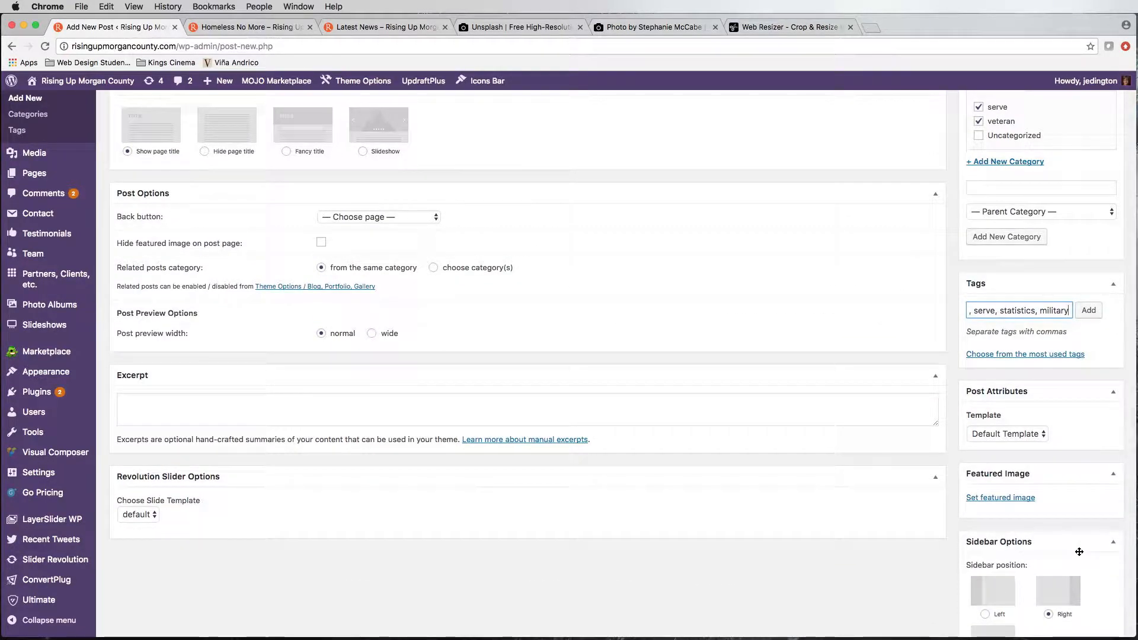
scroll(688, 363, "up", 5)
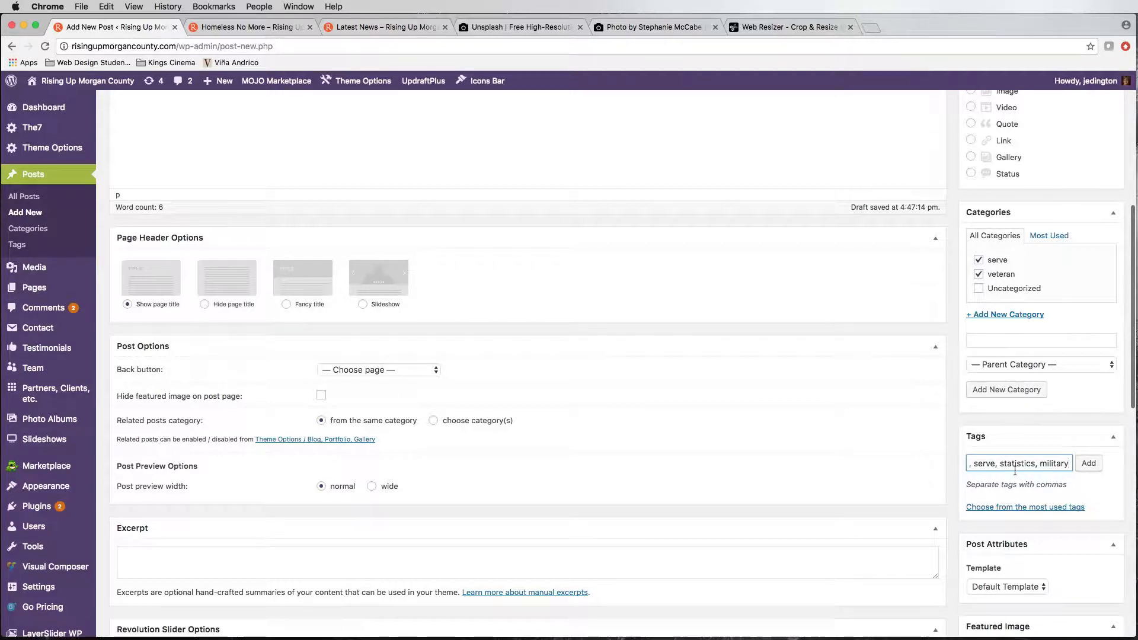
scroll(1014, 470, "up", 1)
scroll(1055, 537, "down", 8)
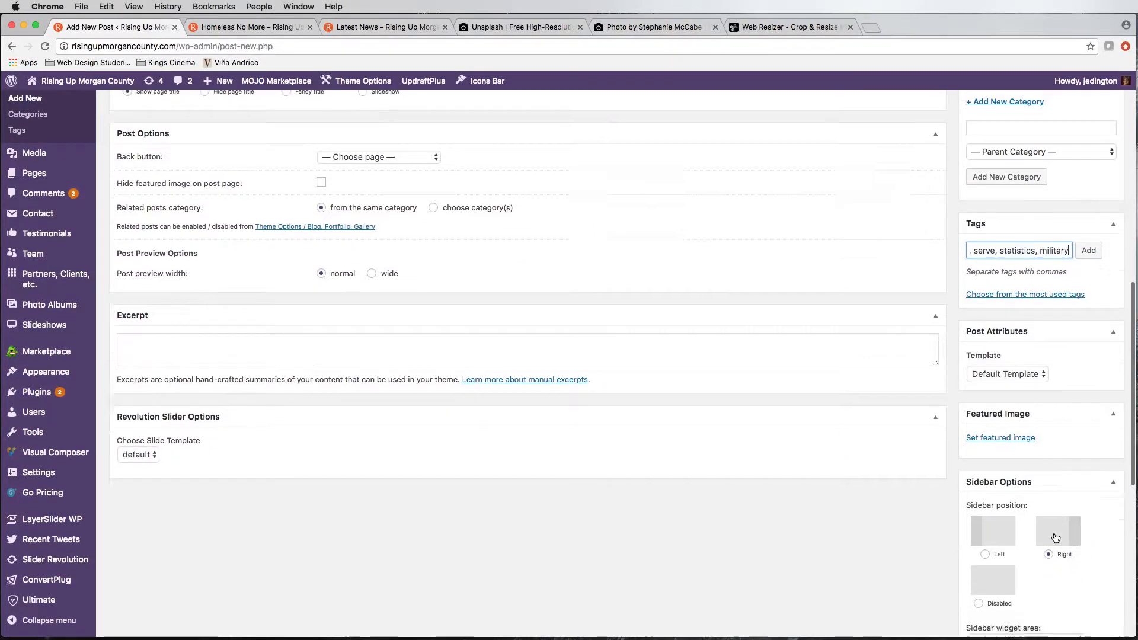
scroll(1055, 538, "down", 4)
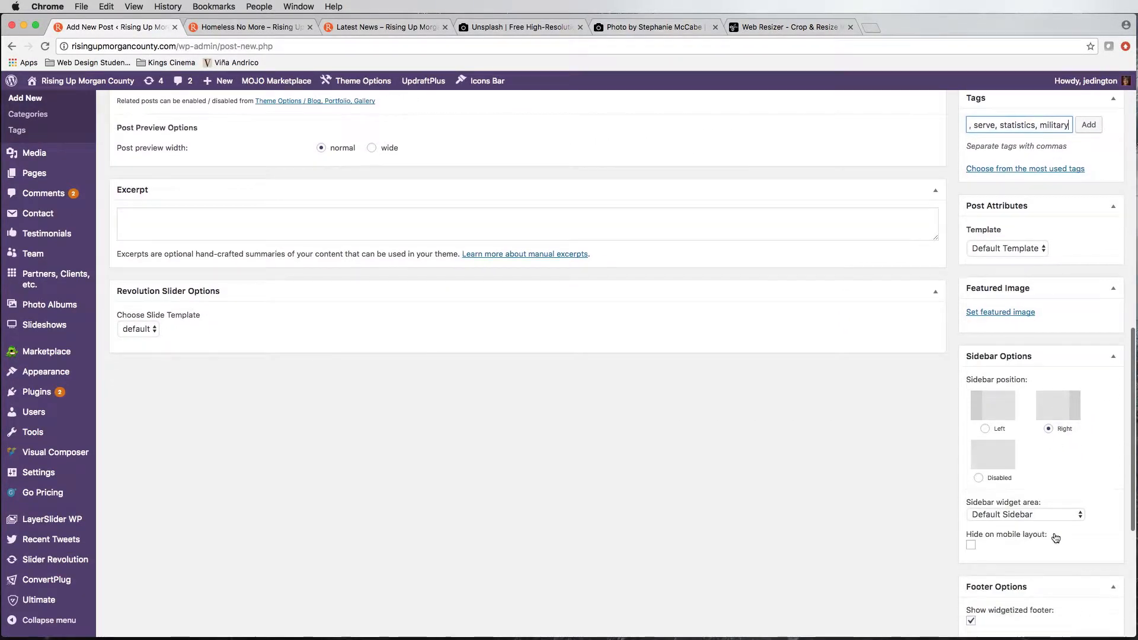
left_click(993, 312)
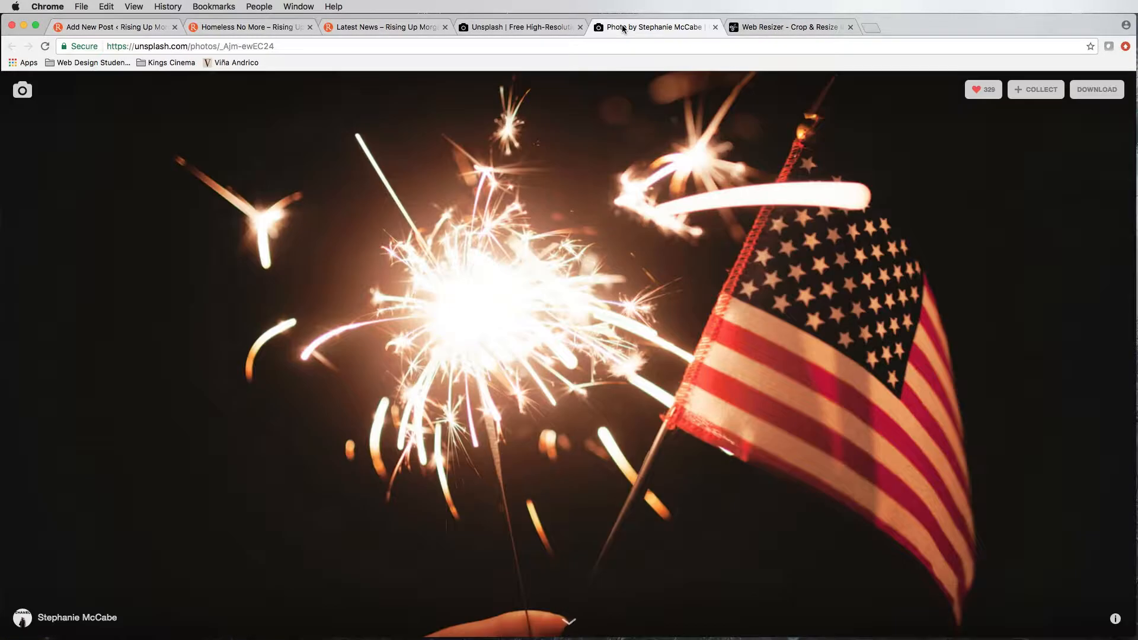
left_click(622, 27)
left_click(92, 27)
Step: Upload firework-flag-veteran.jpg from the rising-up-changes folder on the Desktop to the media library
left_click(55, 127)
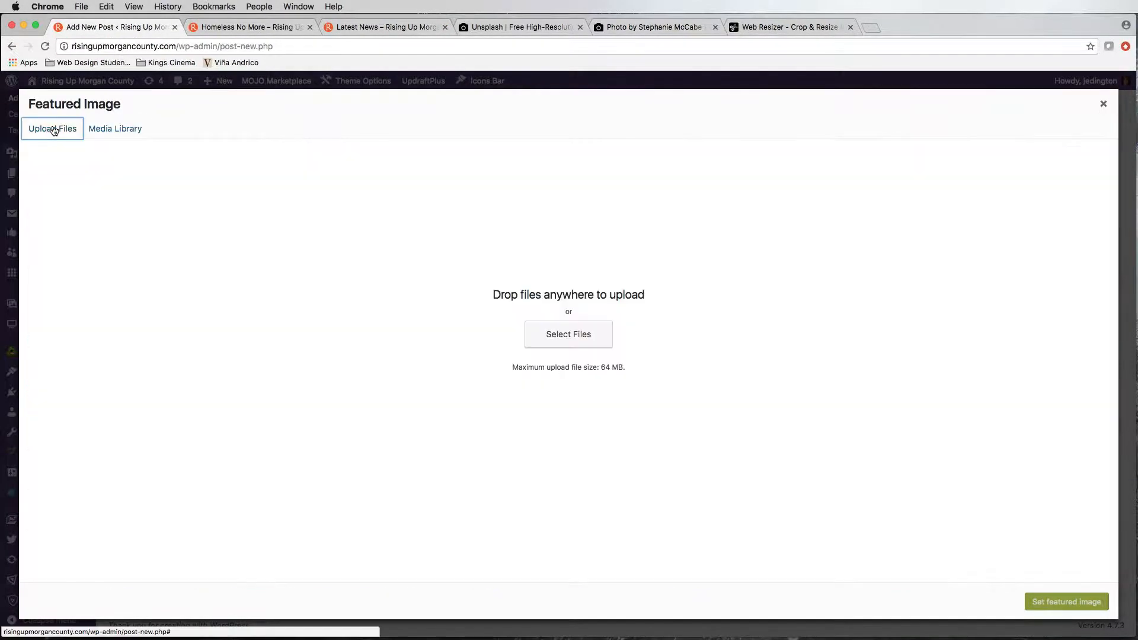
left_click(568, 333)
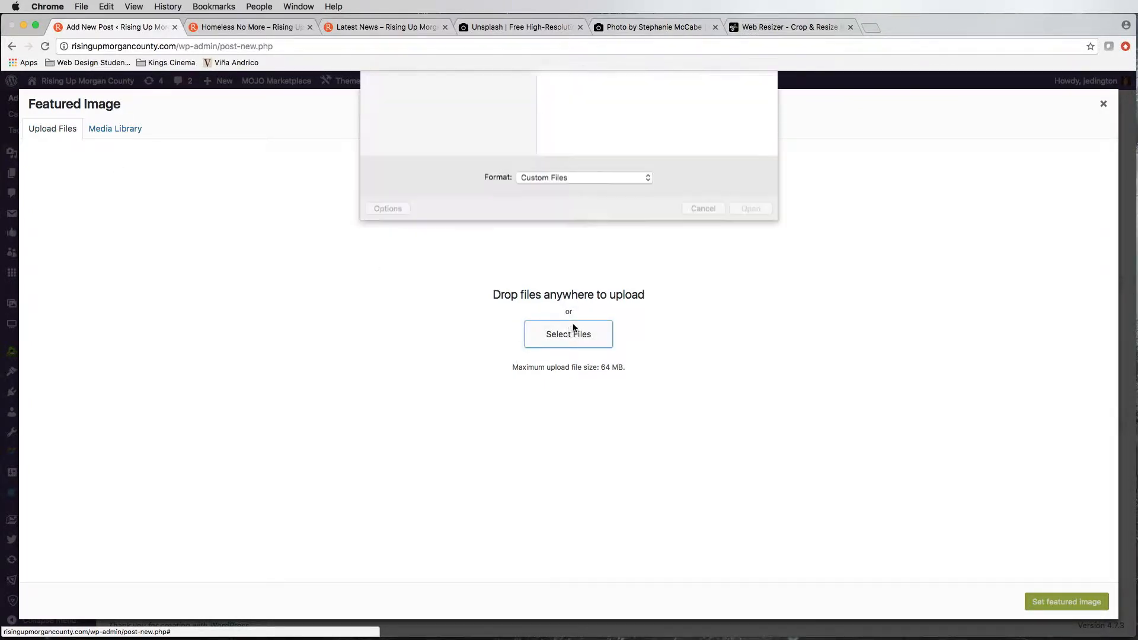
left_click(403, 149)
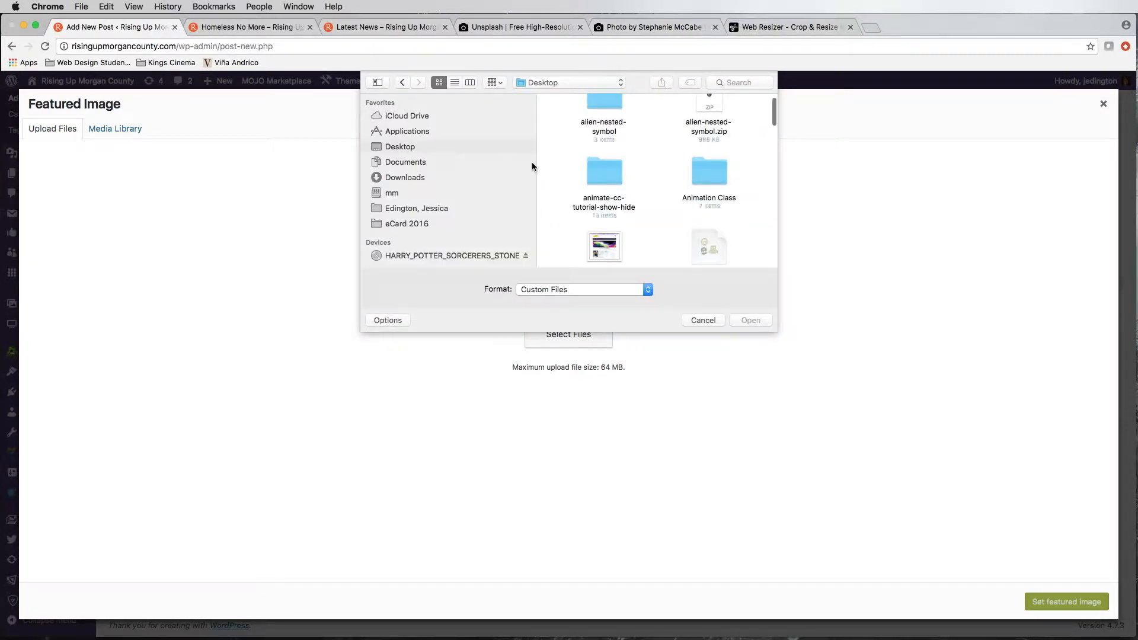
scroll(681, 198, "down", 10)
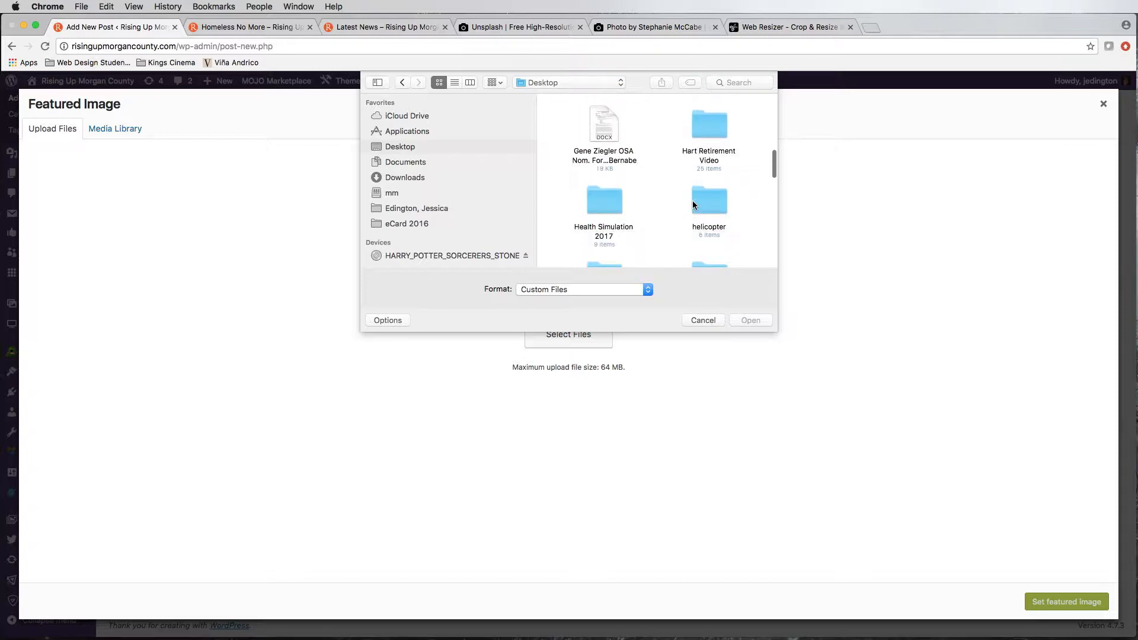
scroll(694, 204, "down", 5)
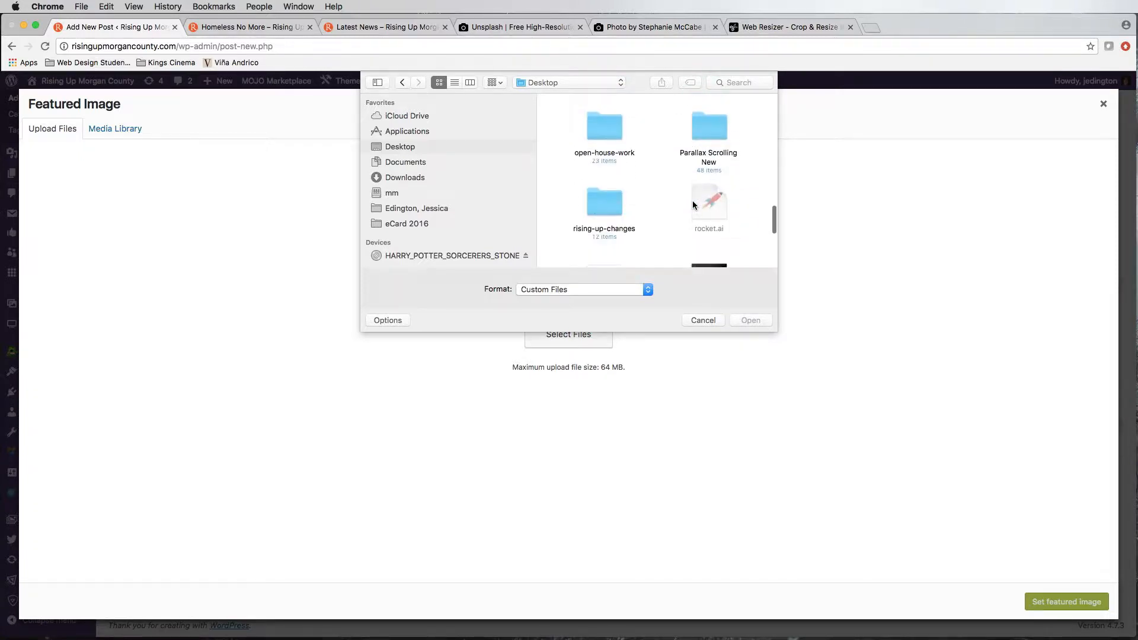
double_click(616, 200)
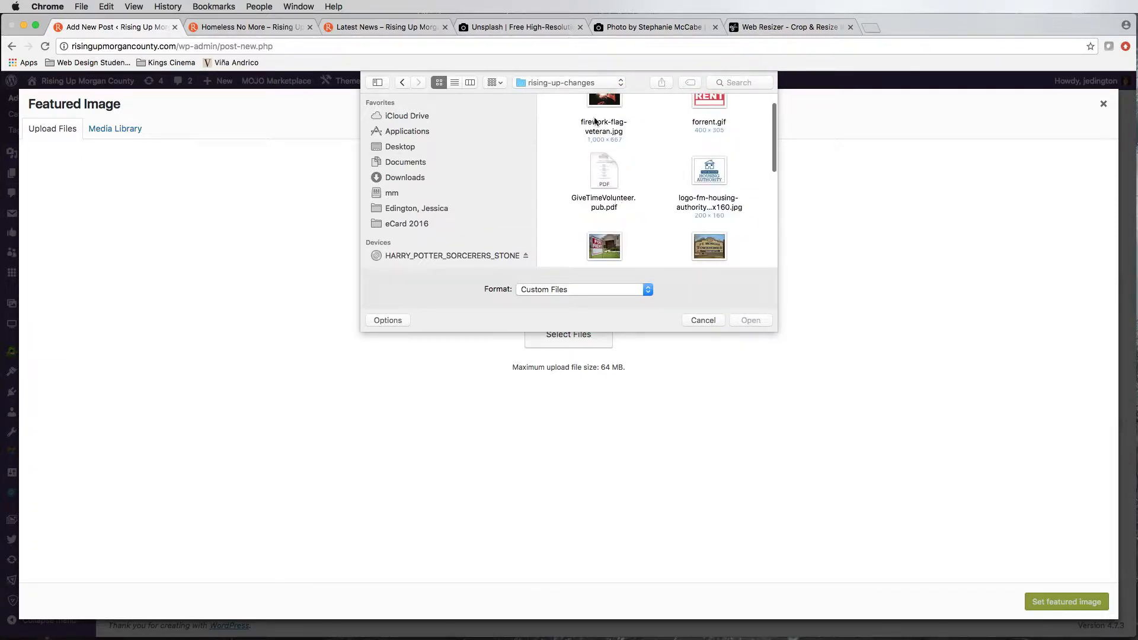
left_click(612, 108)
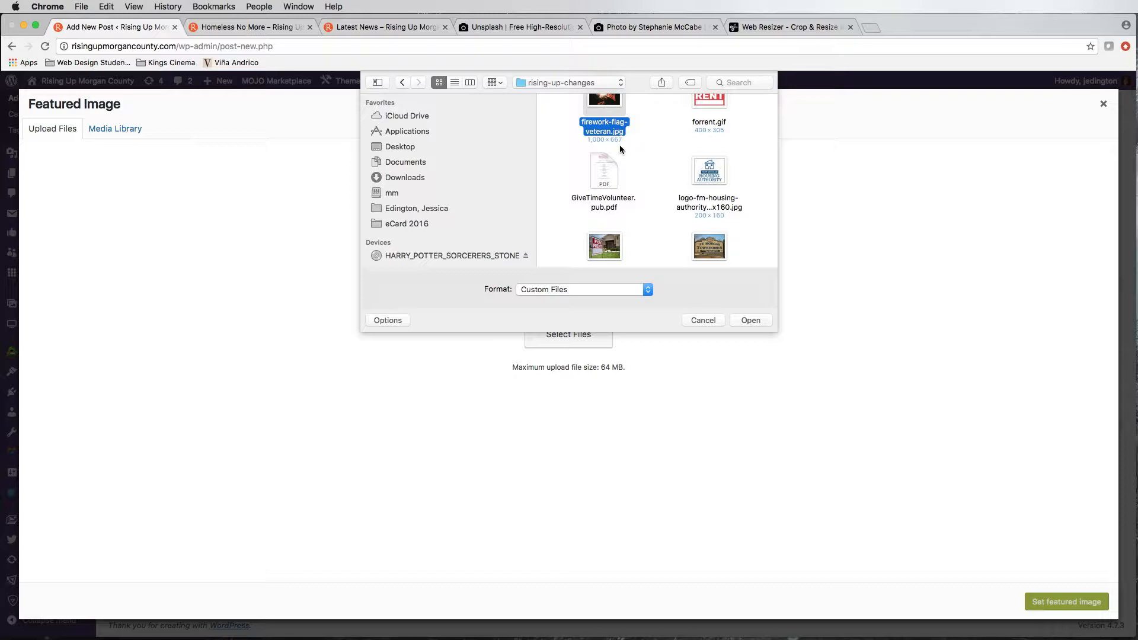
left_click(751, 320)
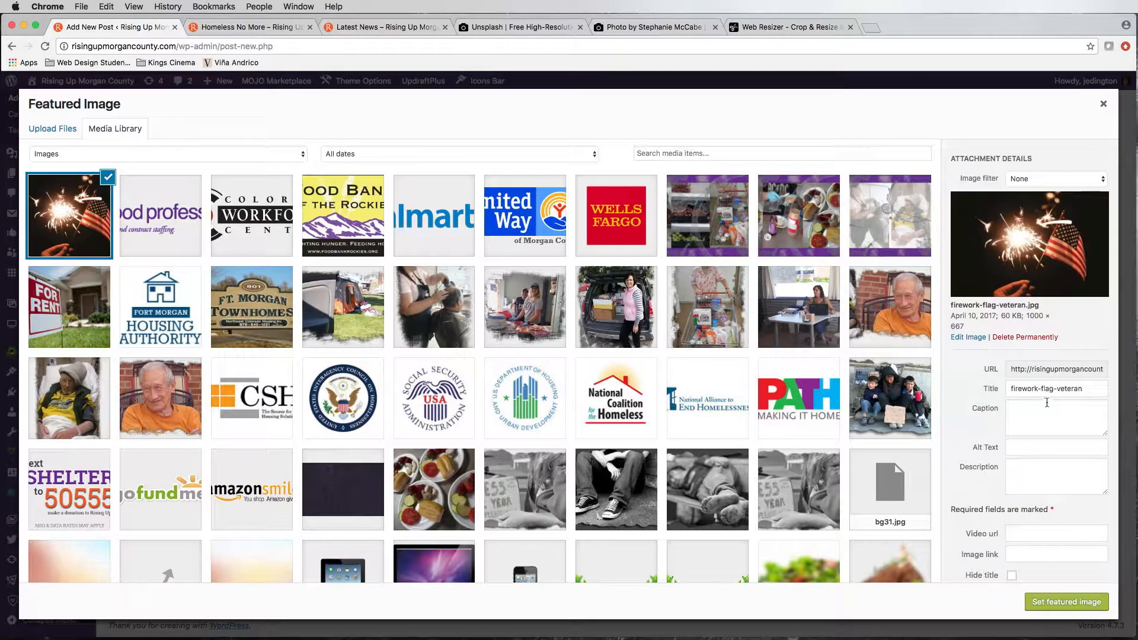
left_click(1033, 413)
type("This is the caption")
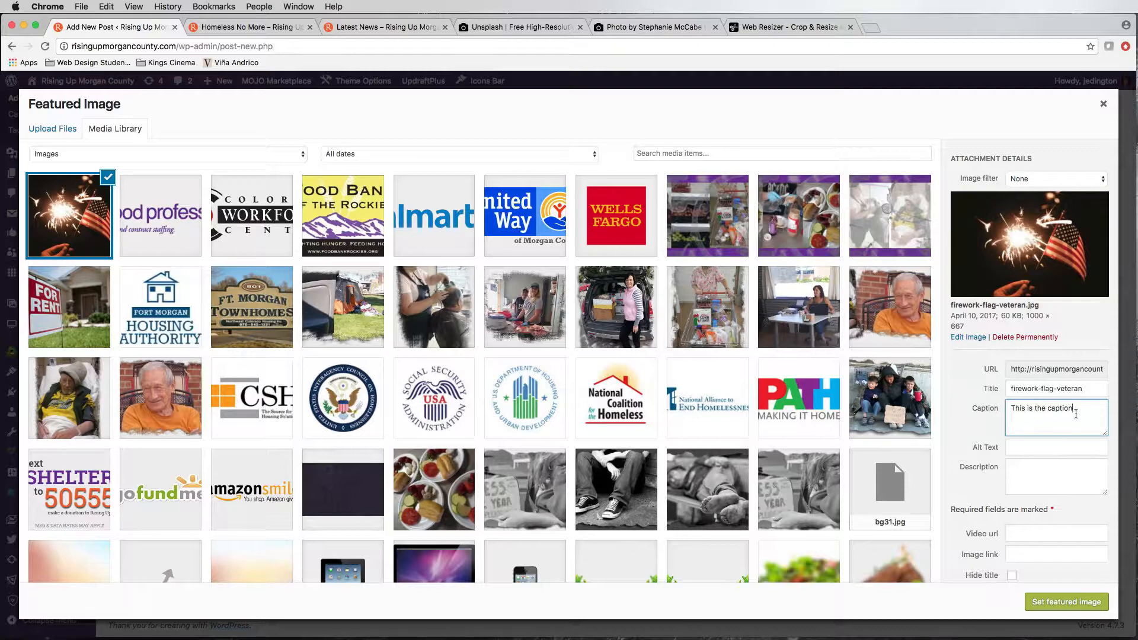
Step: Set the uploaded image's caption to "A firework being held with an American flag."
left_click_drag(1074, 411, 971, 414)
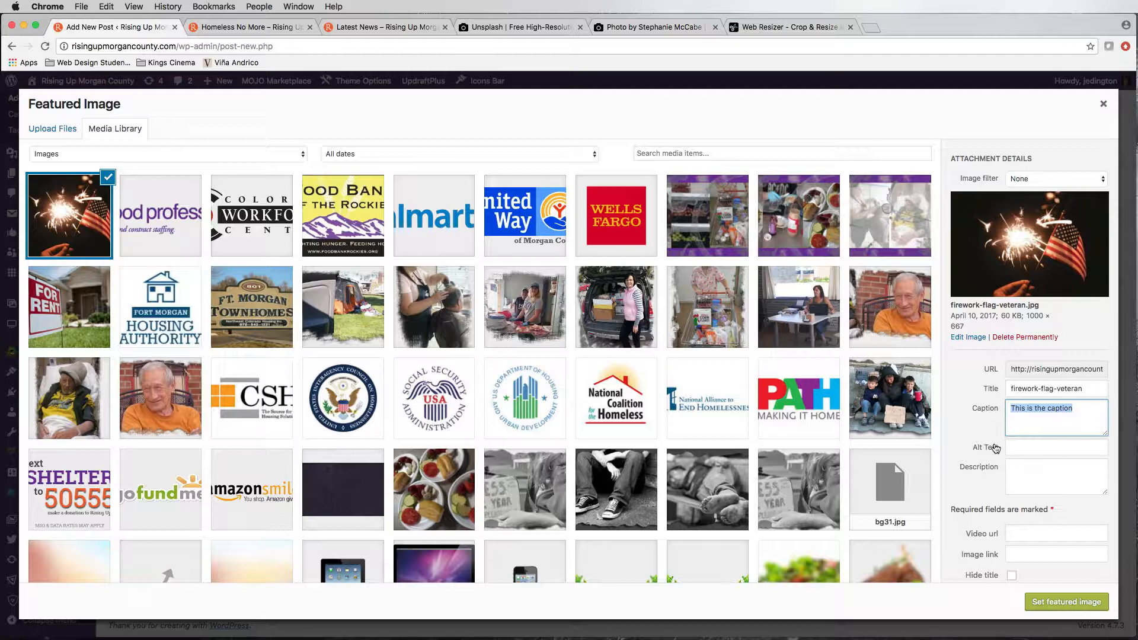
type("A firework being held with an American flag.")
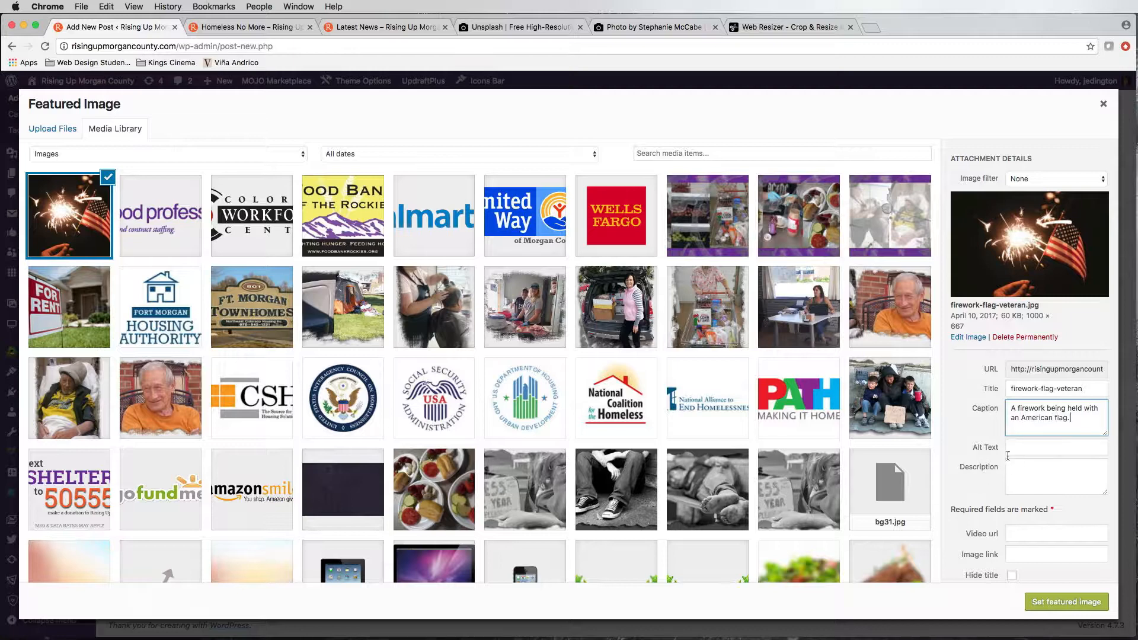
Step: Copy the image's caption text into its alt text
left_click_drag(1074, 418, 1001, 400)
key("super+c")
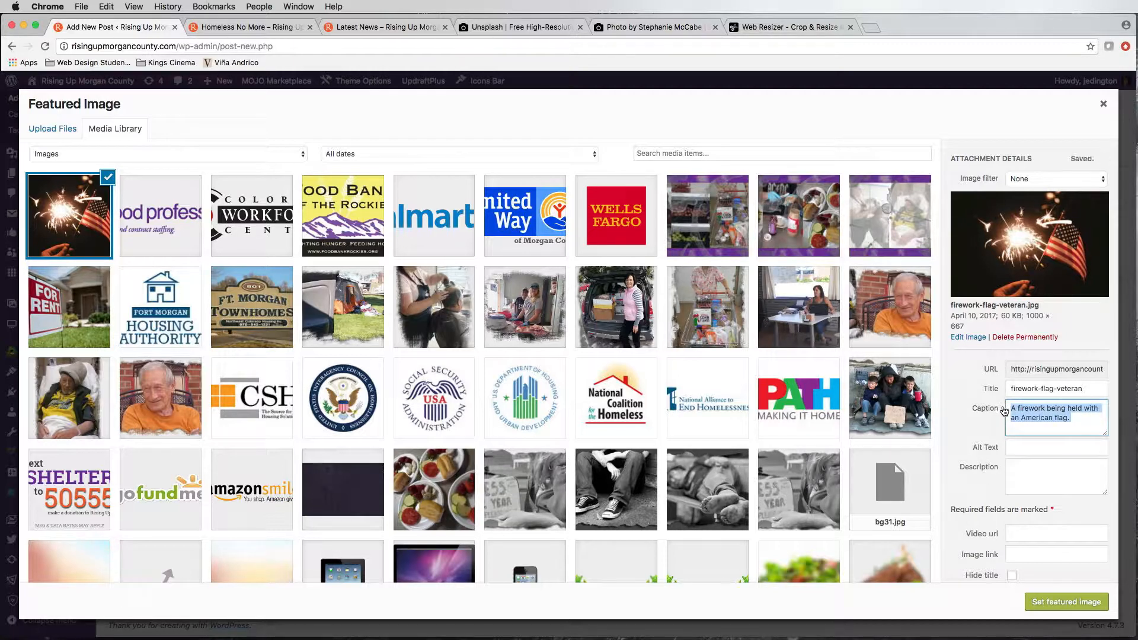
left_click(1031, 447)
key("super+v")
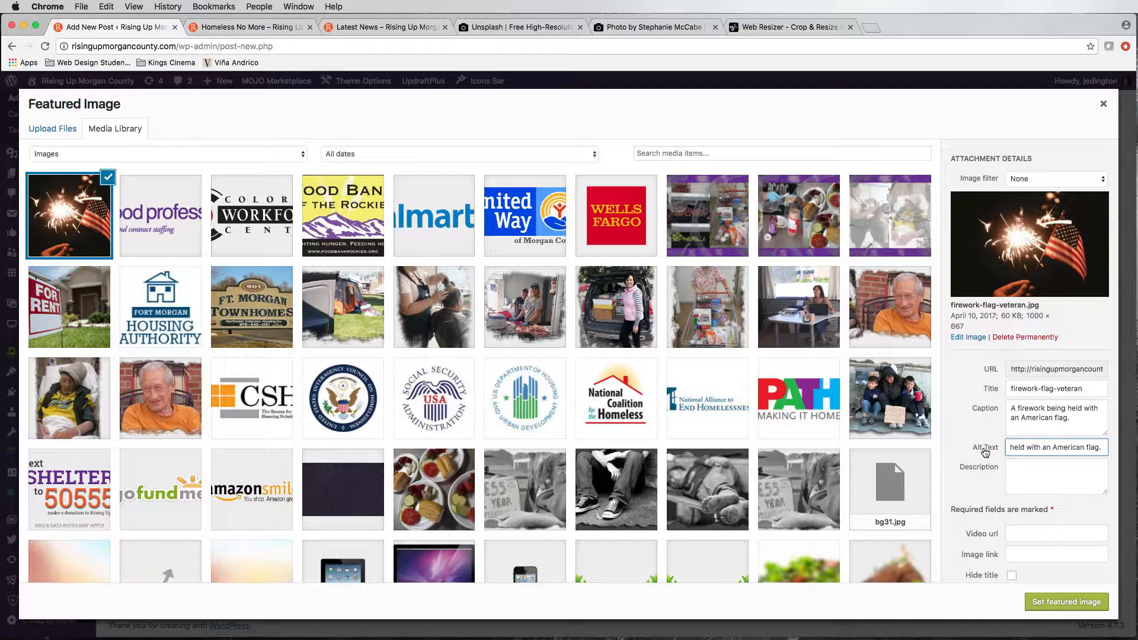
left_click_drag(1027, 448, 983, 451)
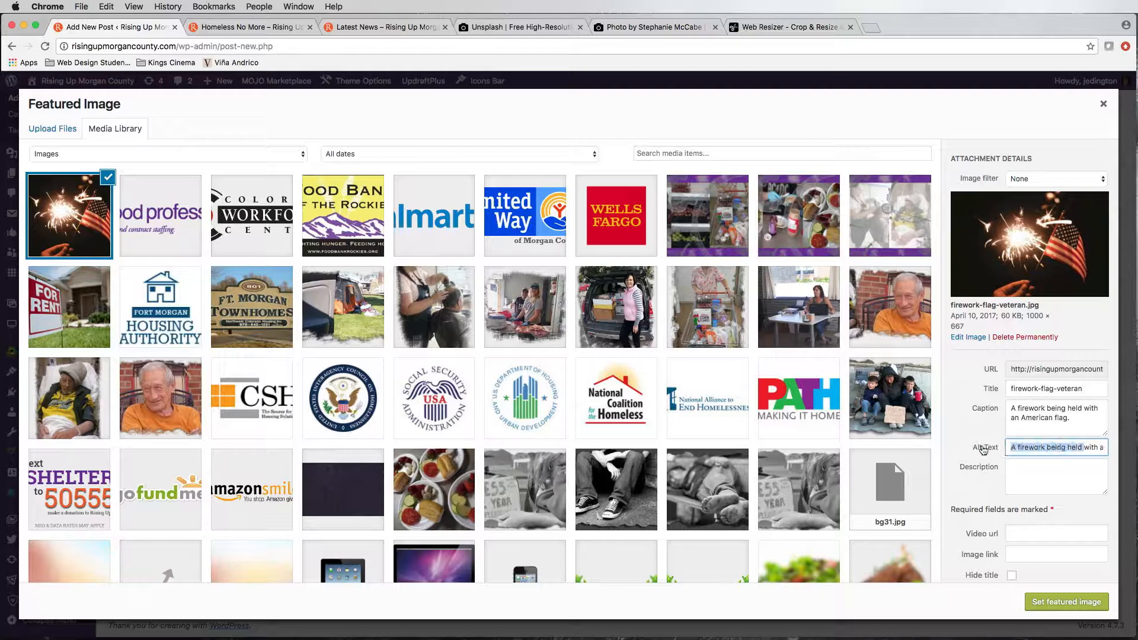
left_click(1036, 447)
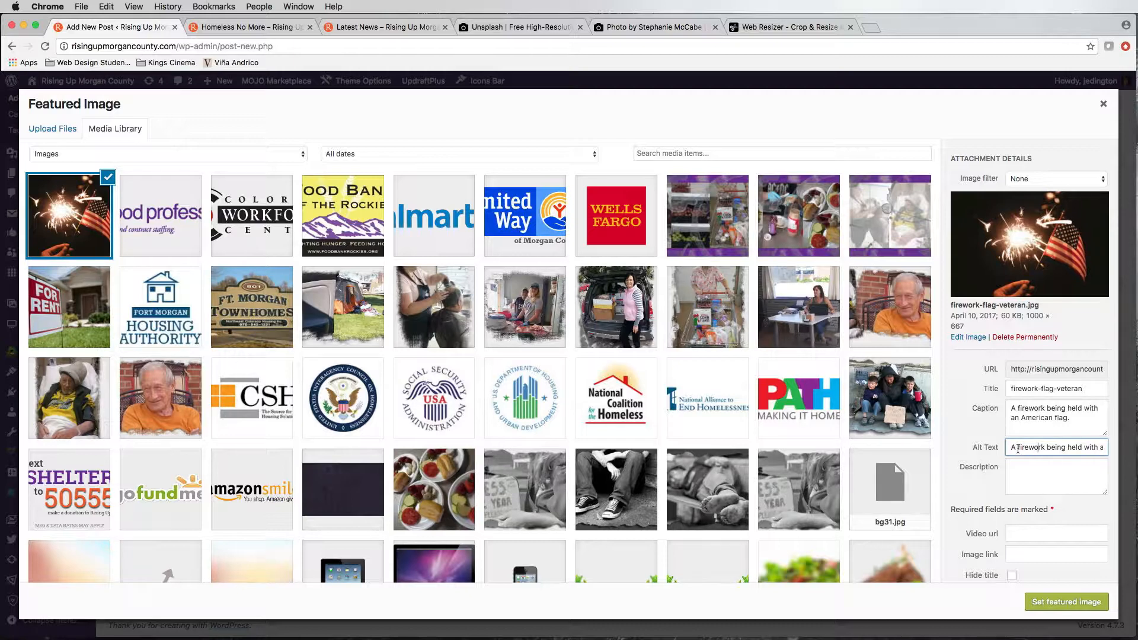
left_click_drag(1011, 448, 1080, 448)
left_click(1059, 449)
left_click(1023, 470)
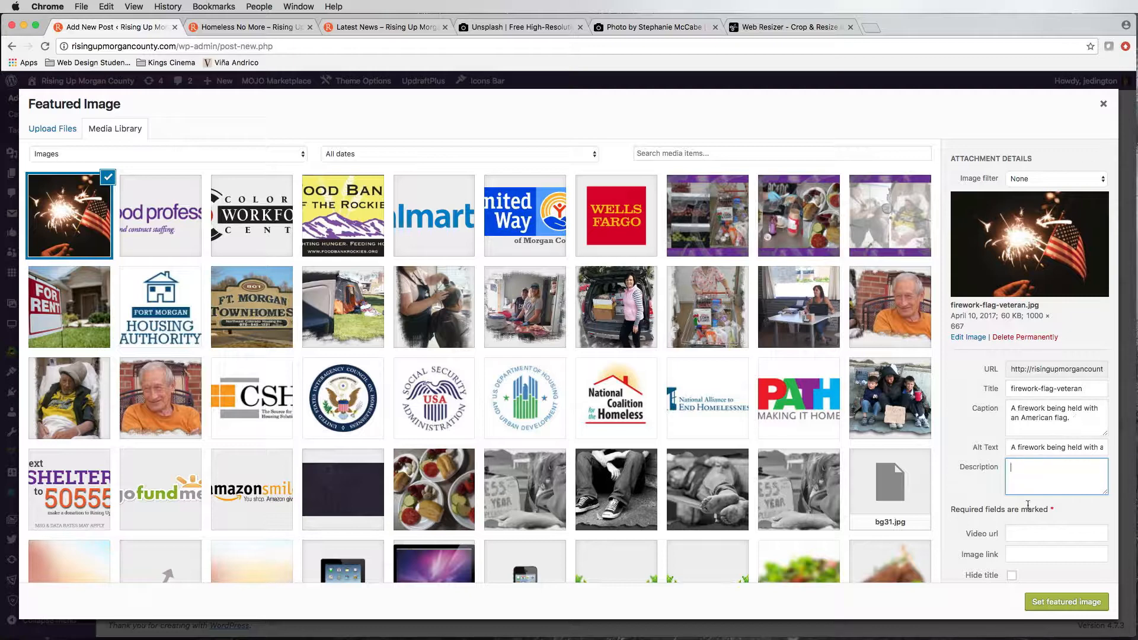
left_click_drag(1075, 424, 1013, 408)
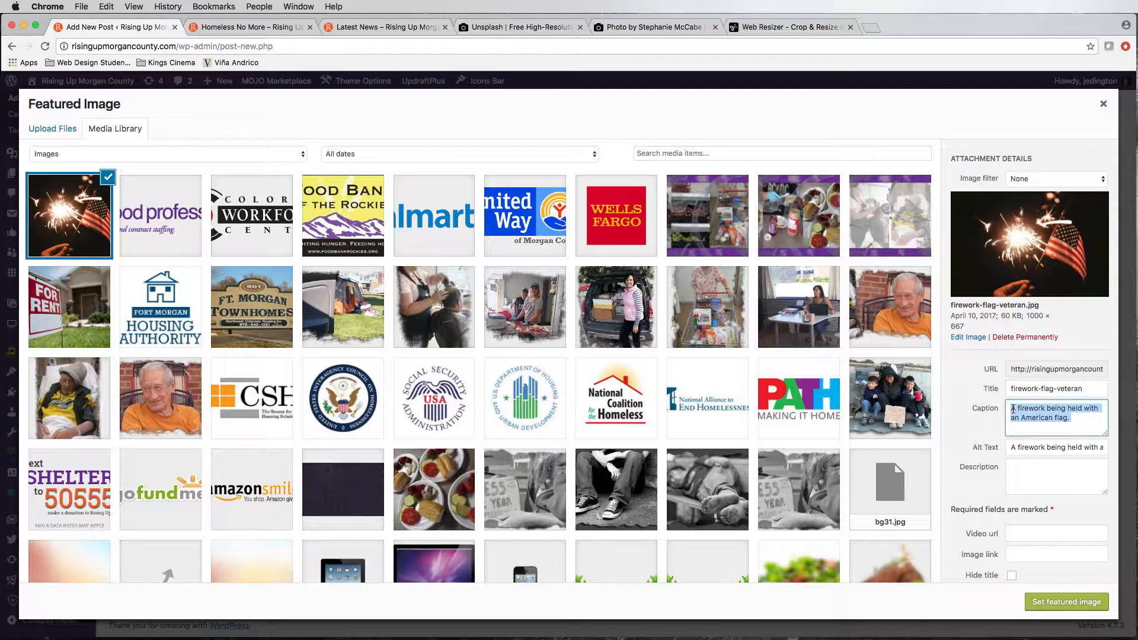
triple_click(1027, 450)
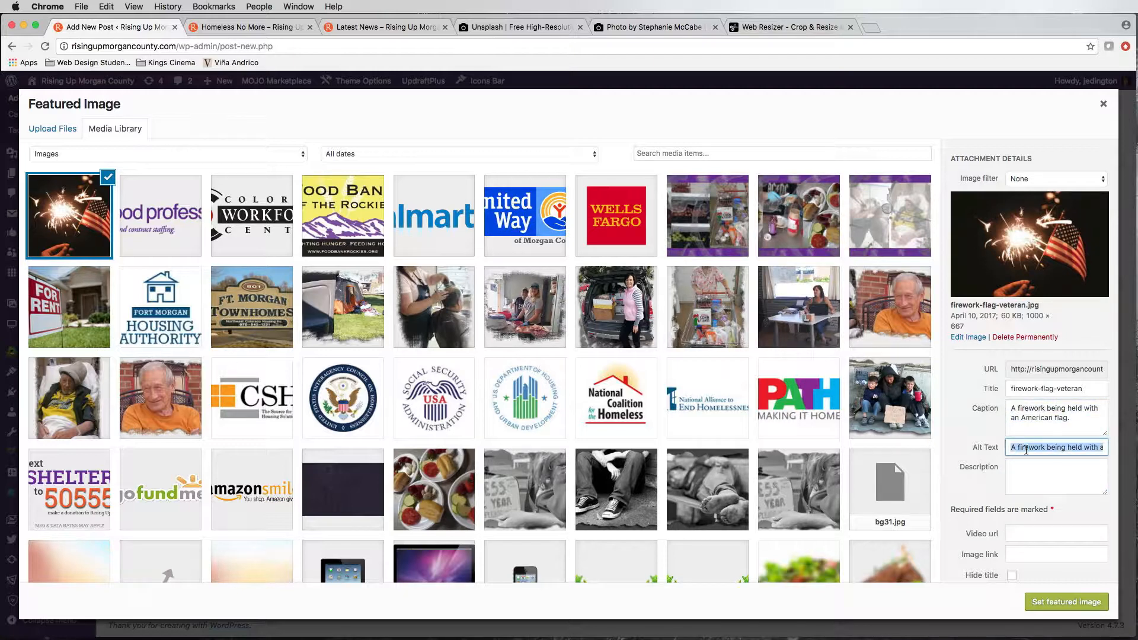
left_click(1027, 469)
scroll(1026, 471, "down", 1)
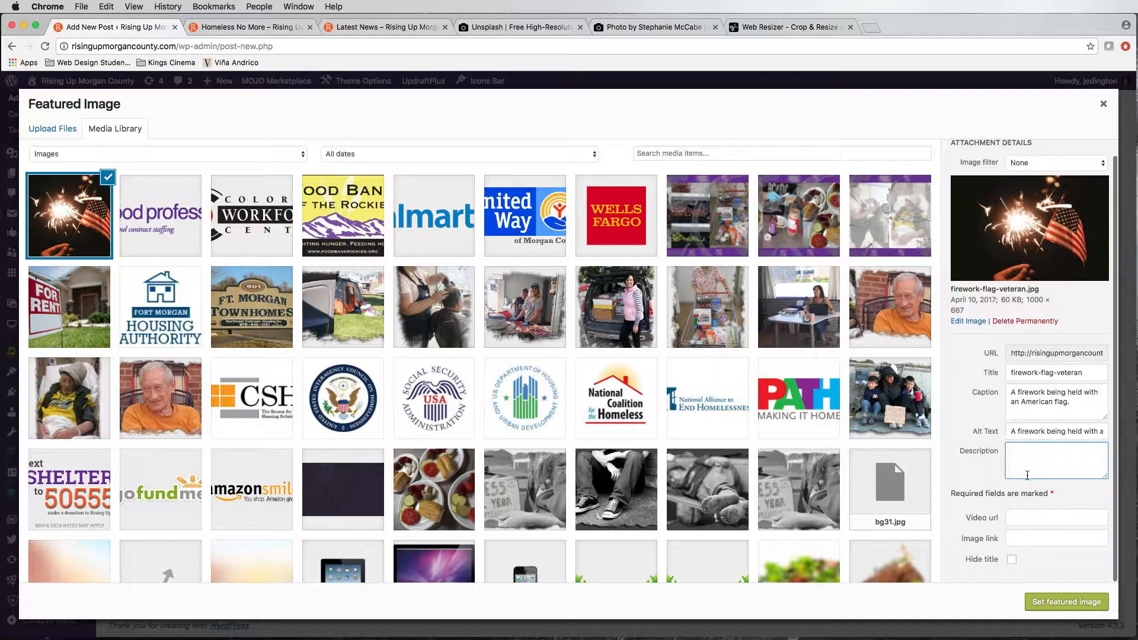
double_click(1022, 433)
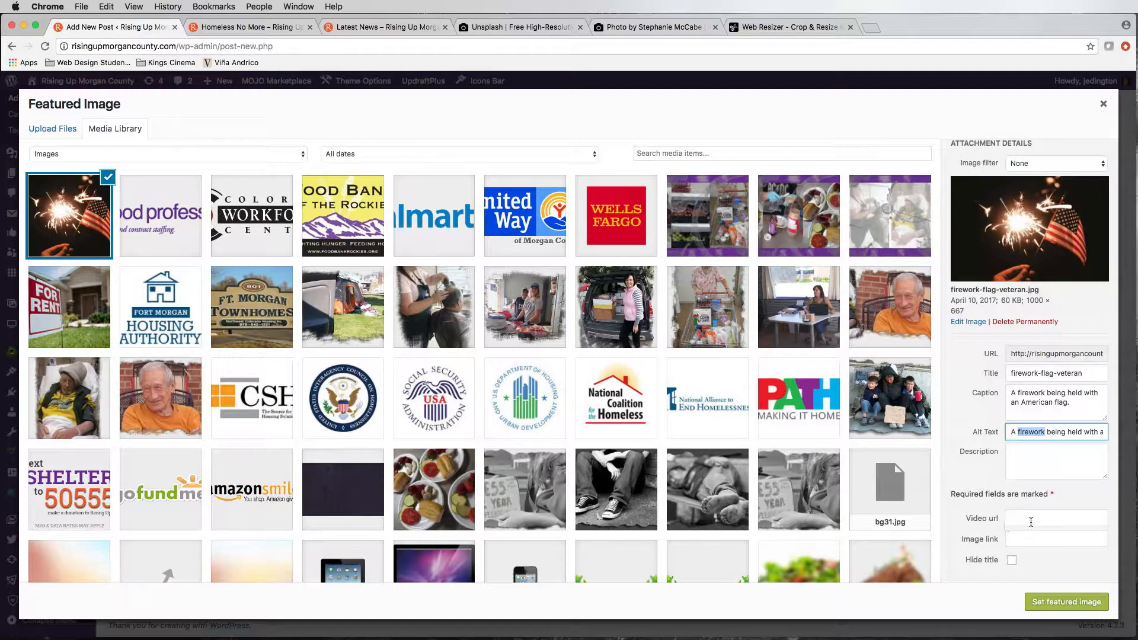
Step: Set firework-flag-veteran.jpg as the post's featured image and return to the start of the post editor
left_click(1055, 601)
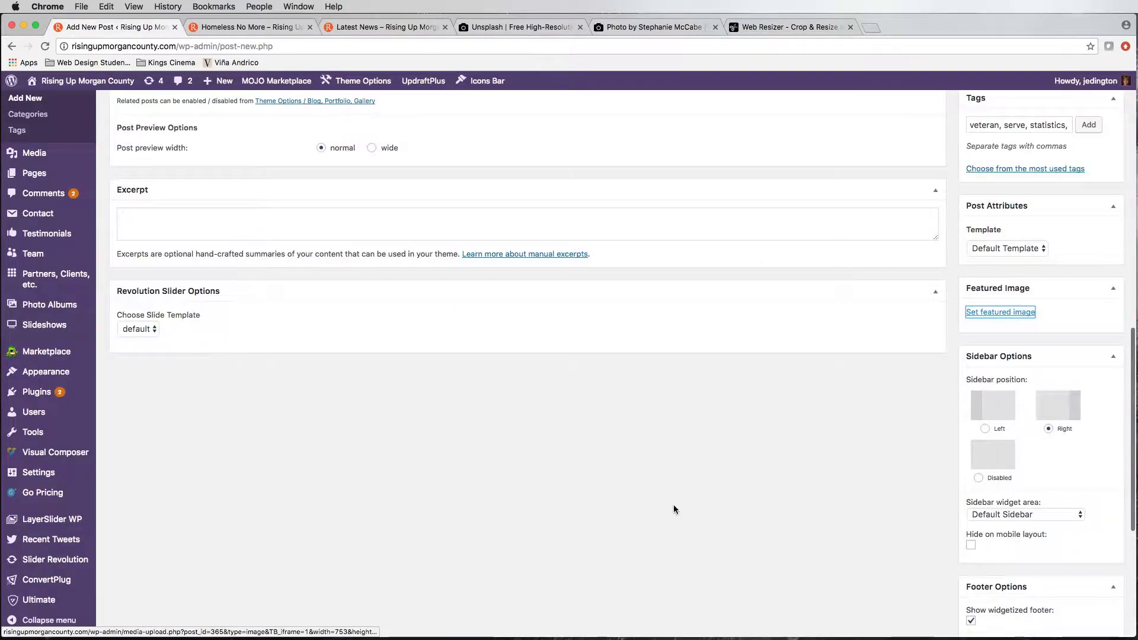
scroll(681, 501, "down", 3)
scroll(681, 500, "up", 6)
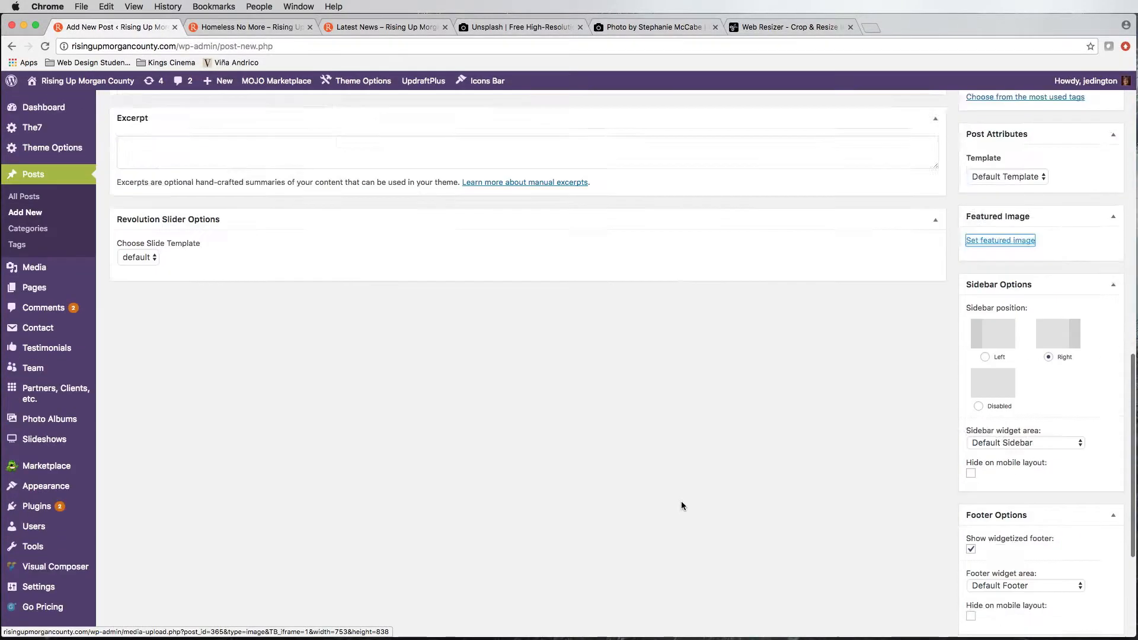
scroll(681, 502, "down", 8)
scroll(682, 502, "up", 1)
scroll(681, 502, "up", 10)
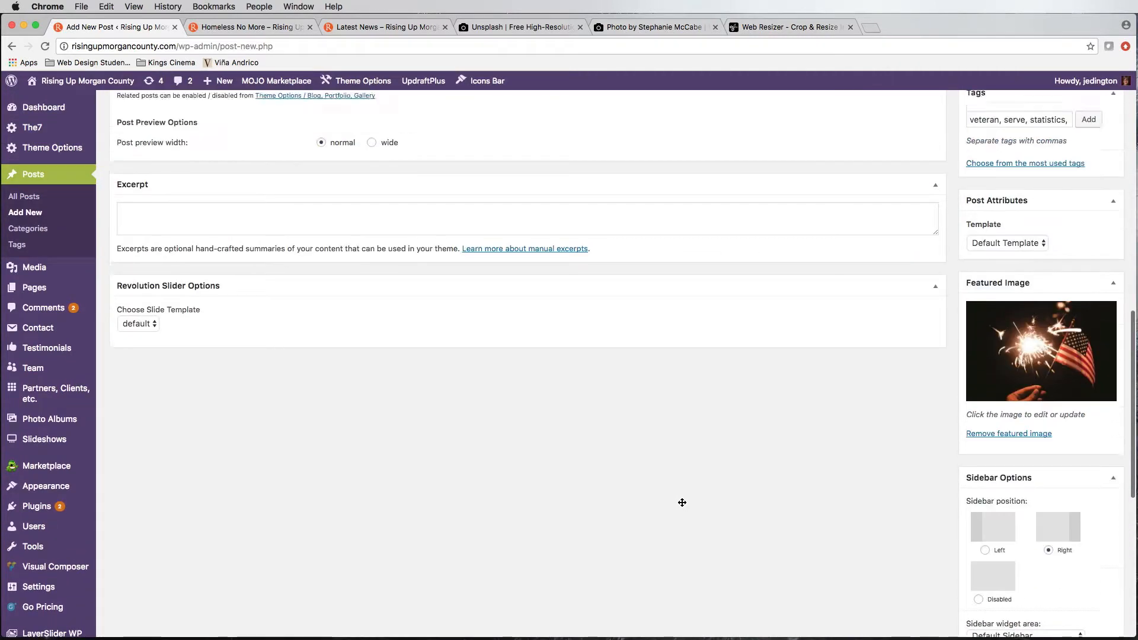
scroll(766, 437, "up", 14)
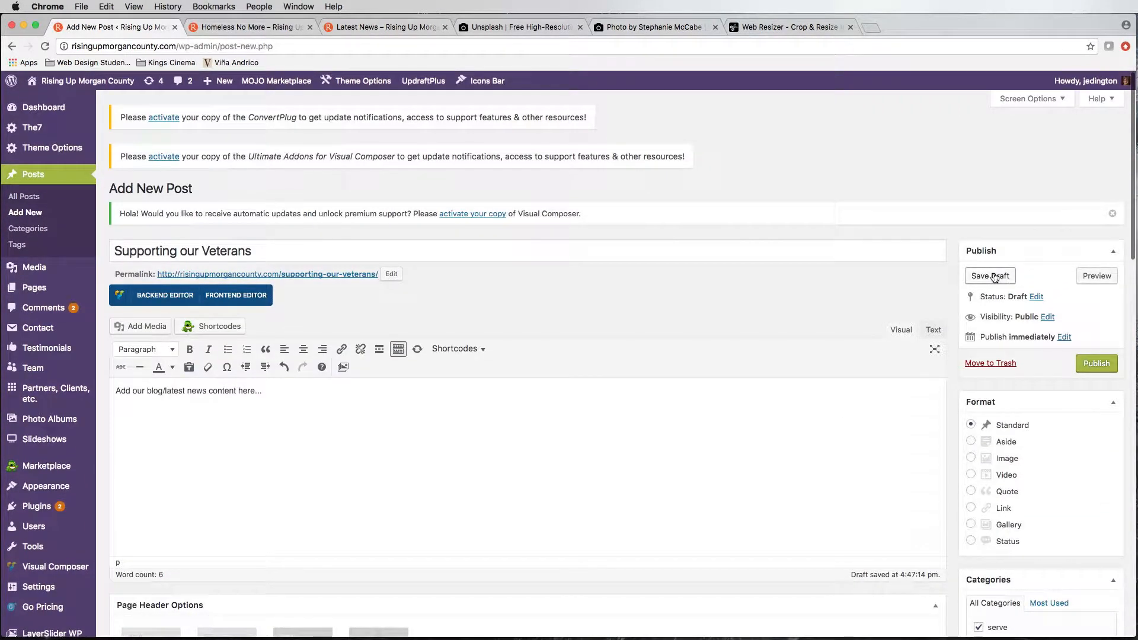
Step: Publish the "Supporting our Veterans" post and reload the site's Latest News page
left_click(1095, 363)
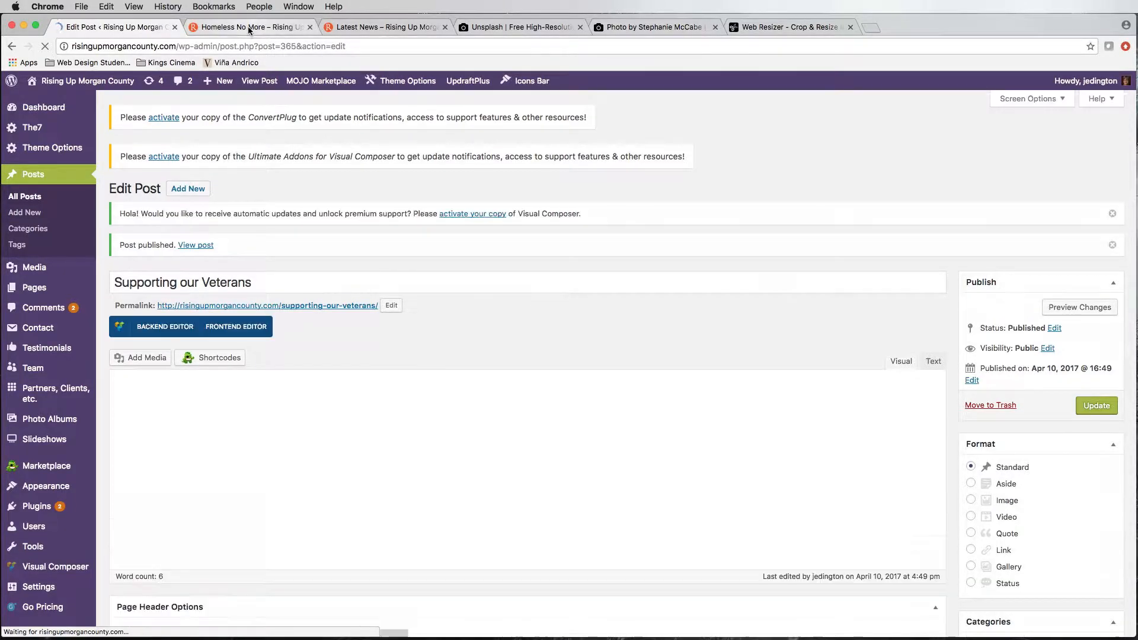
left_click(249, 28)
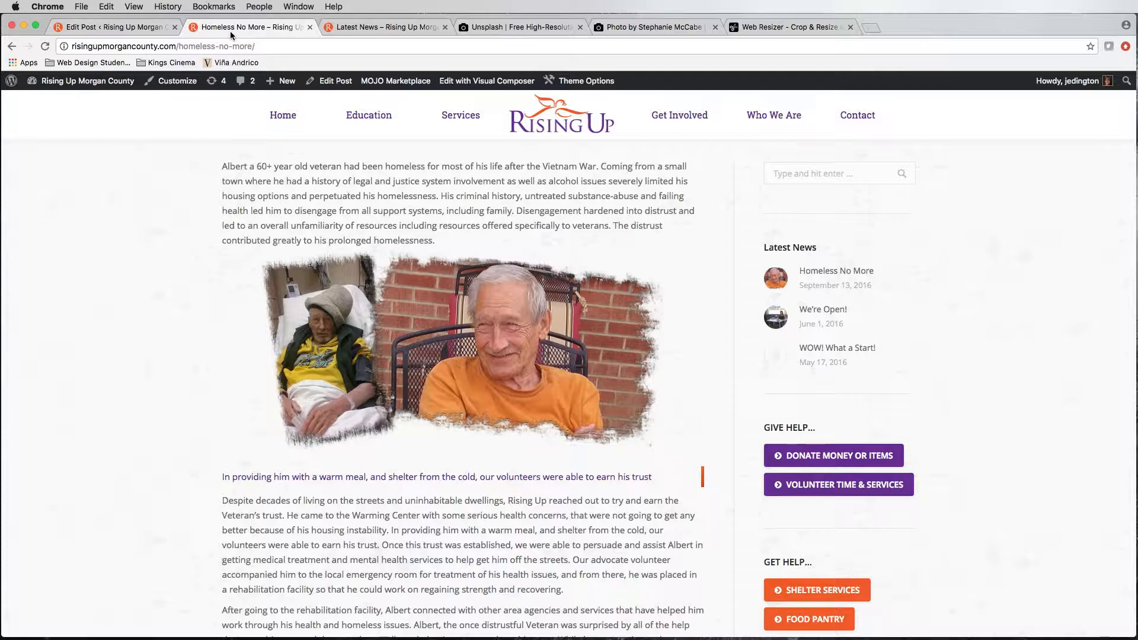
left_click(379, 26)
scroll(461, 151, "up", 5)
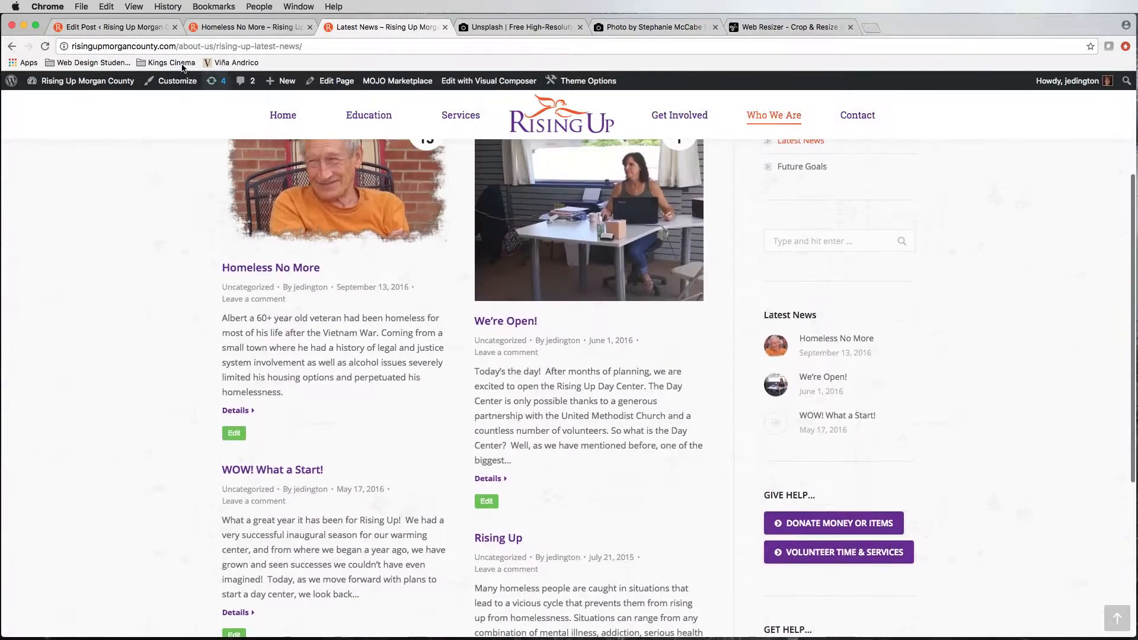
key("super+r")
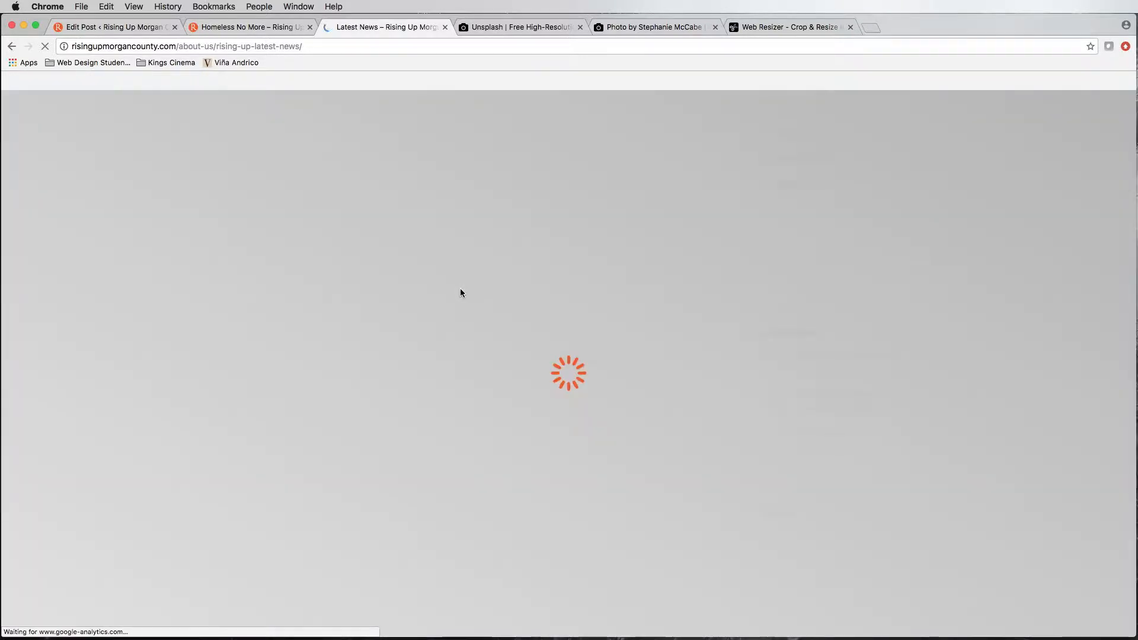
scroll(460, 286, "up", 3)
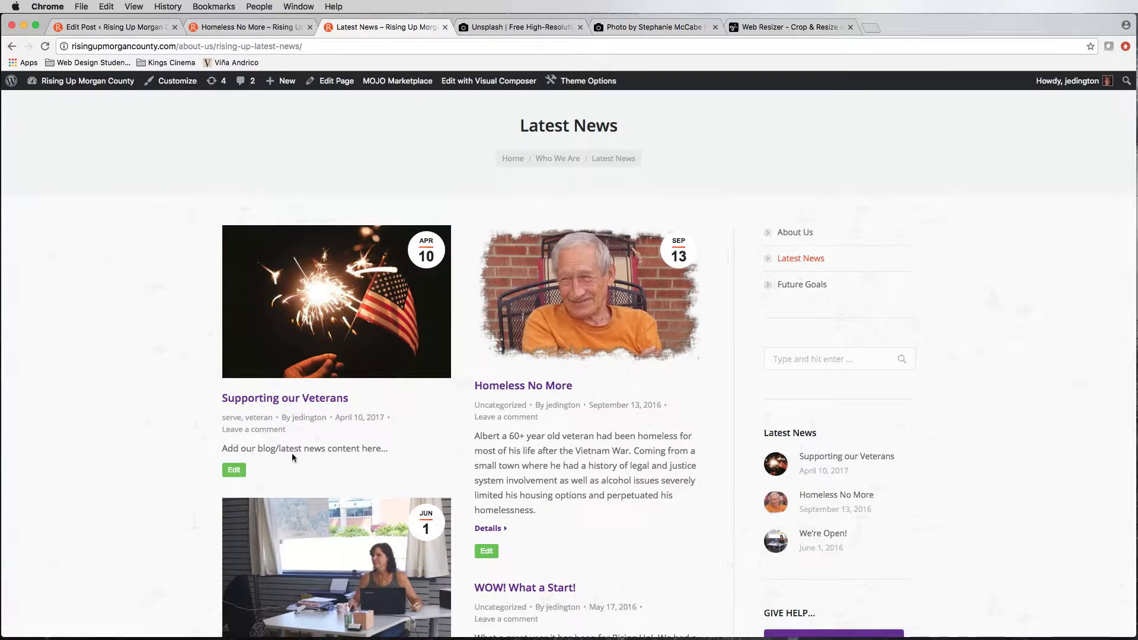
Step: Check the new post's excerpt on the Latest News page and open the full post from its image
left_click_drag(225, 448, 387, 448)
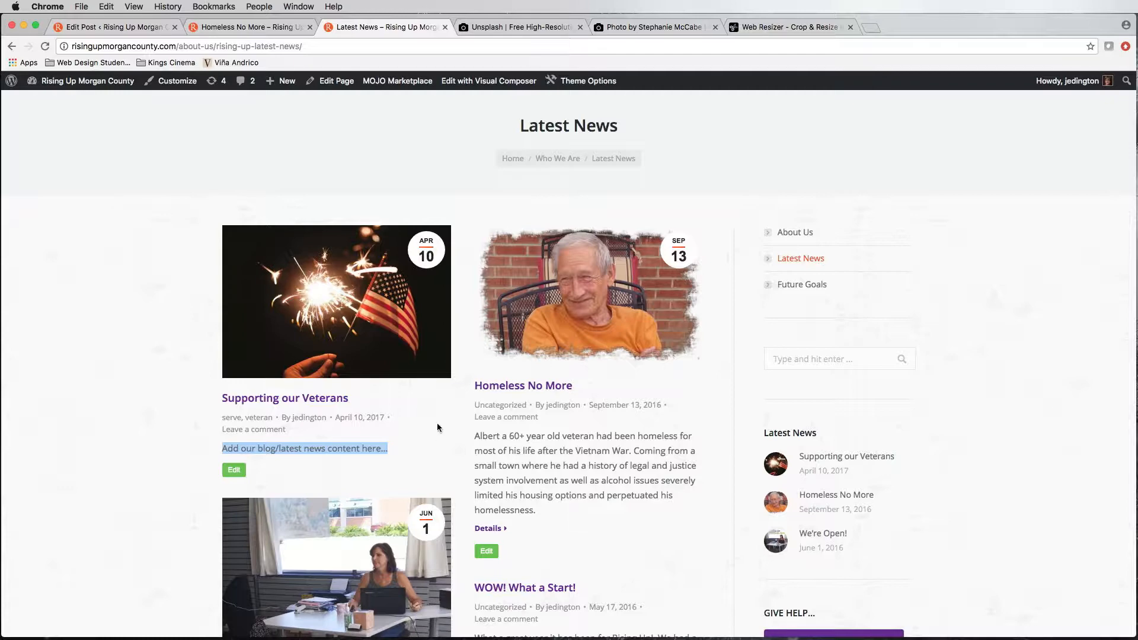
left_click(386, 288)
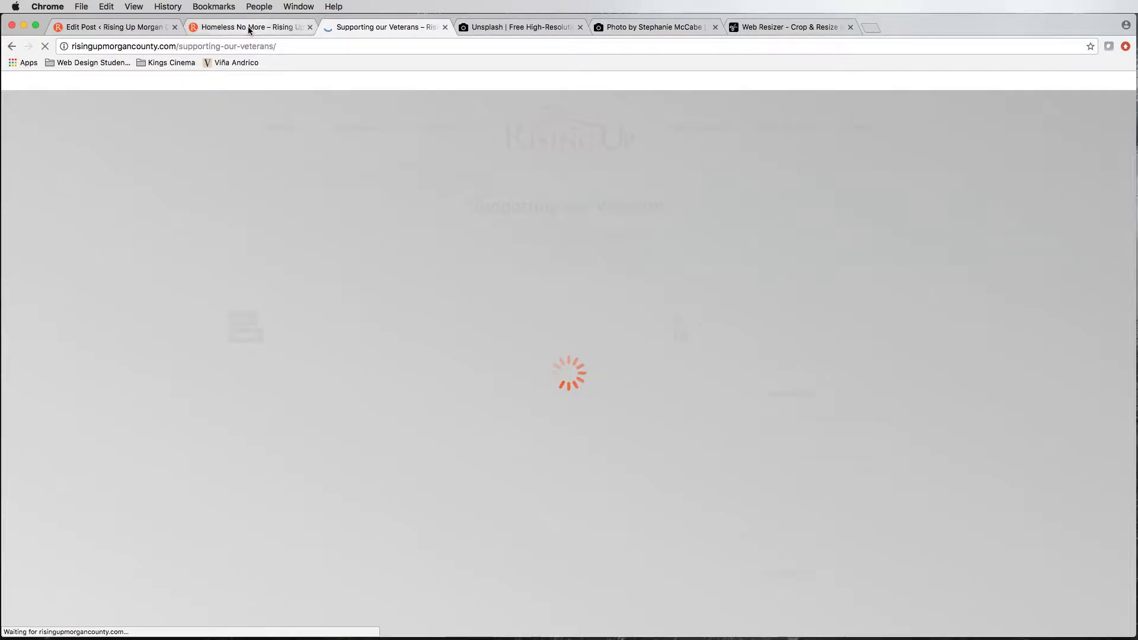
Step: Reload the Homeless No More page, go to the site's home page and examine its Latest News section for the new post
left_click(249, 27)
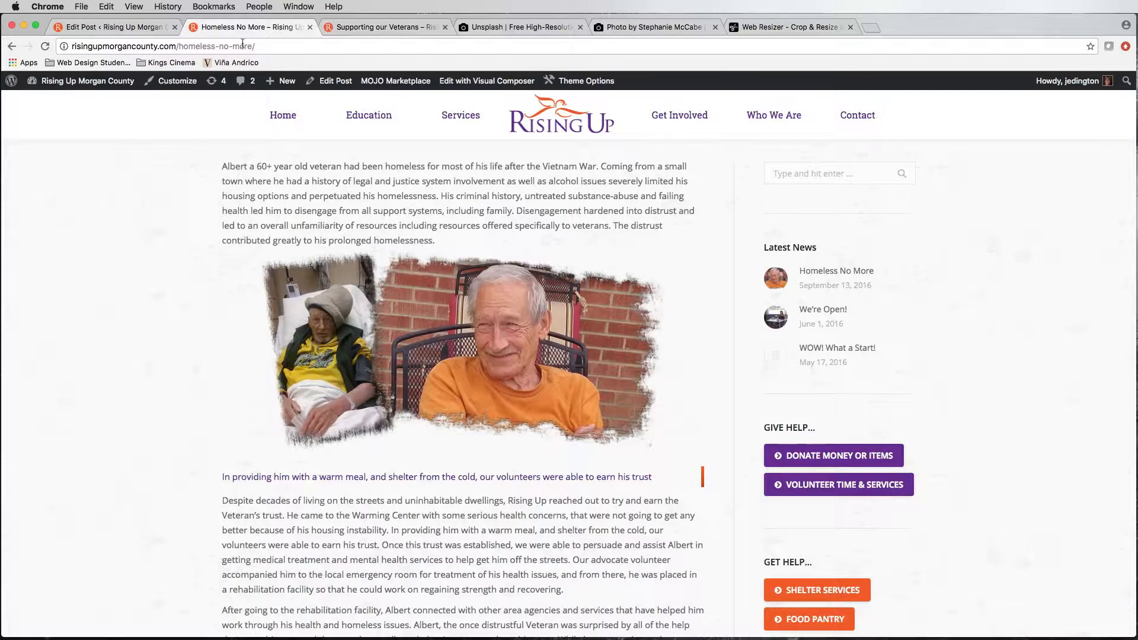
left_click(45, 46)
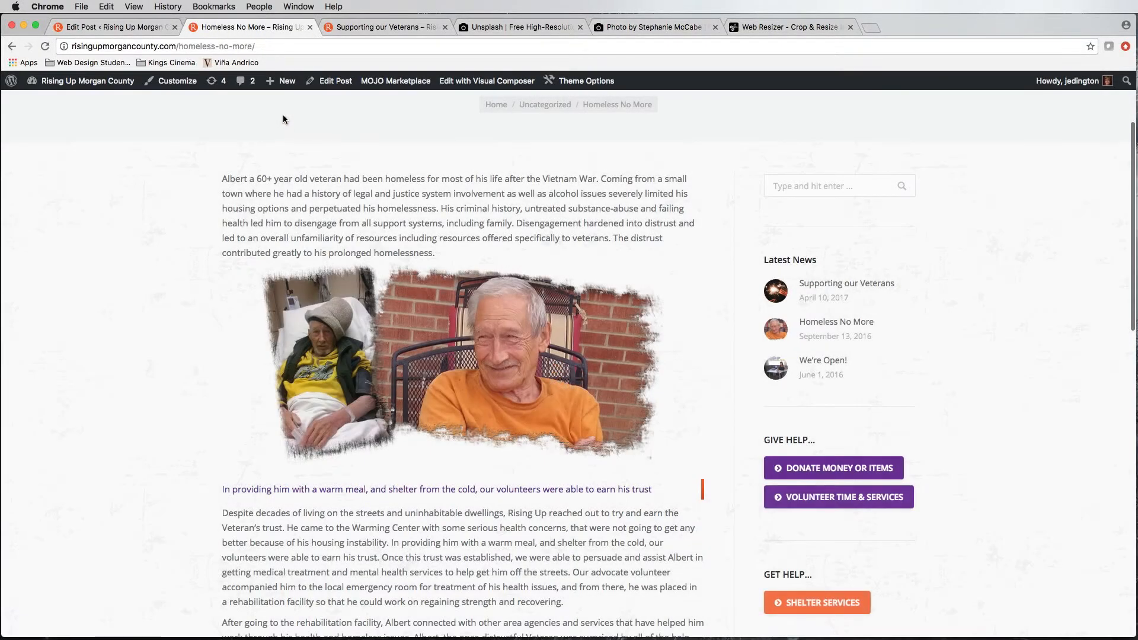
scroll(421, 130, "up", 3)
left_click(281, 130)
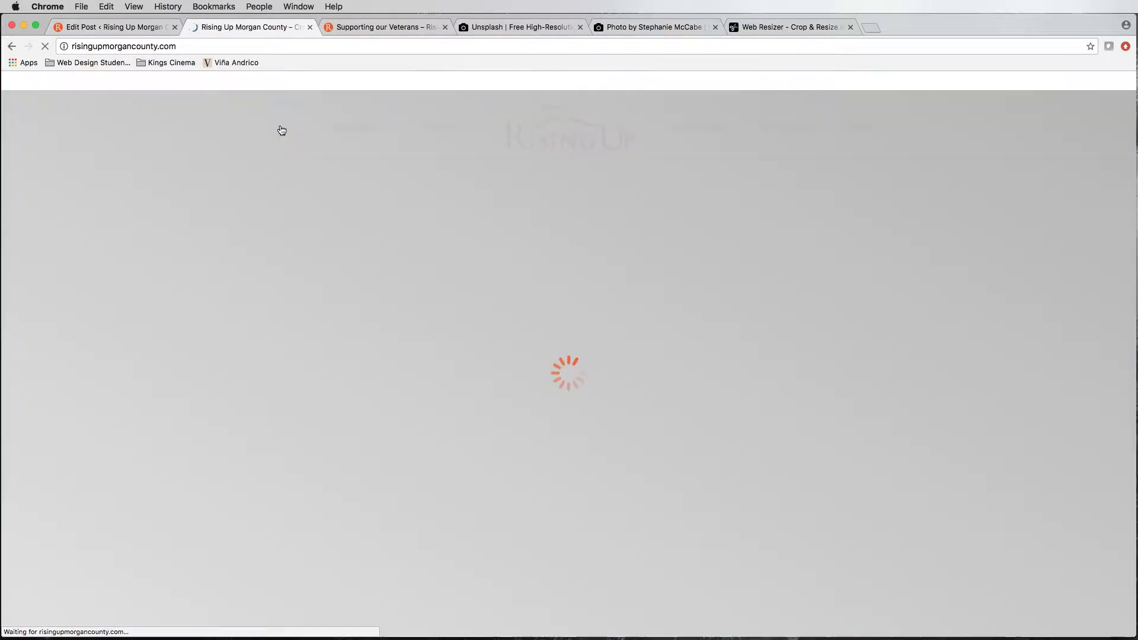
scroll(382, 327, "down", 7)
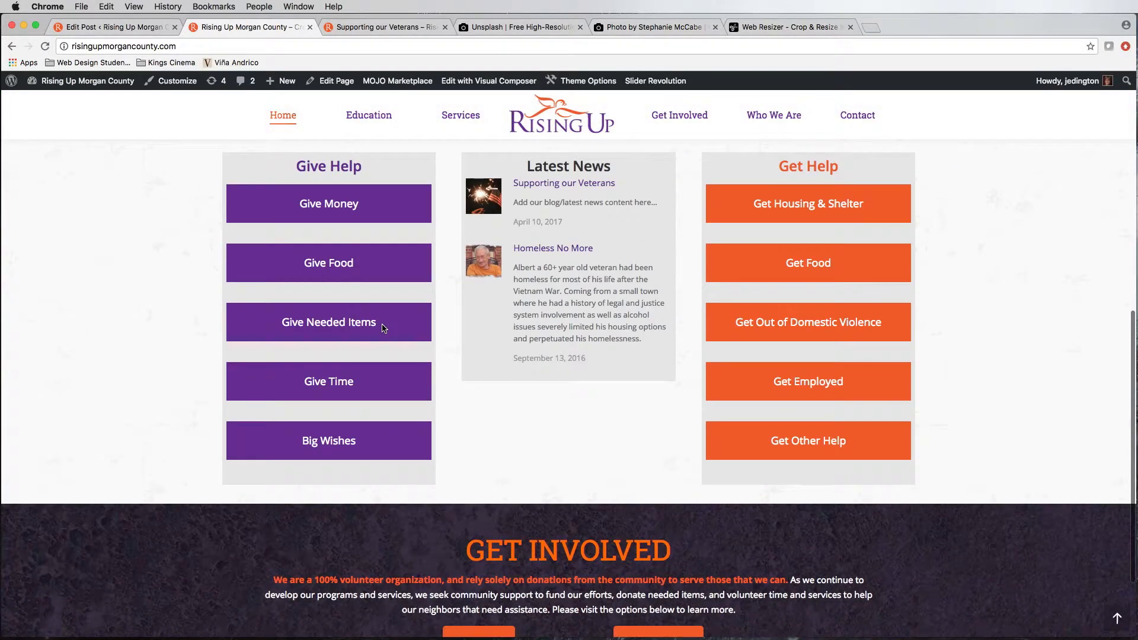
scroll(355, 326, "up", 1)
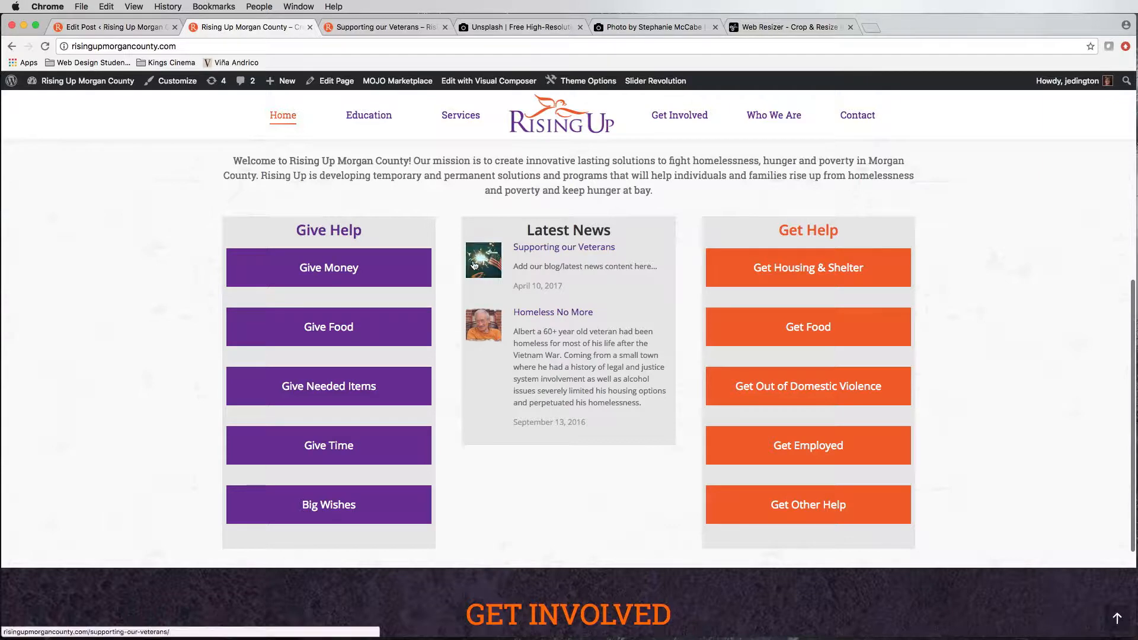
left_click_drag(540, 266, 594, 313)
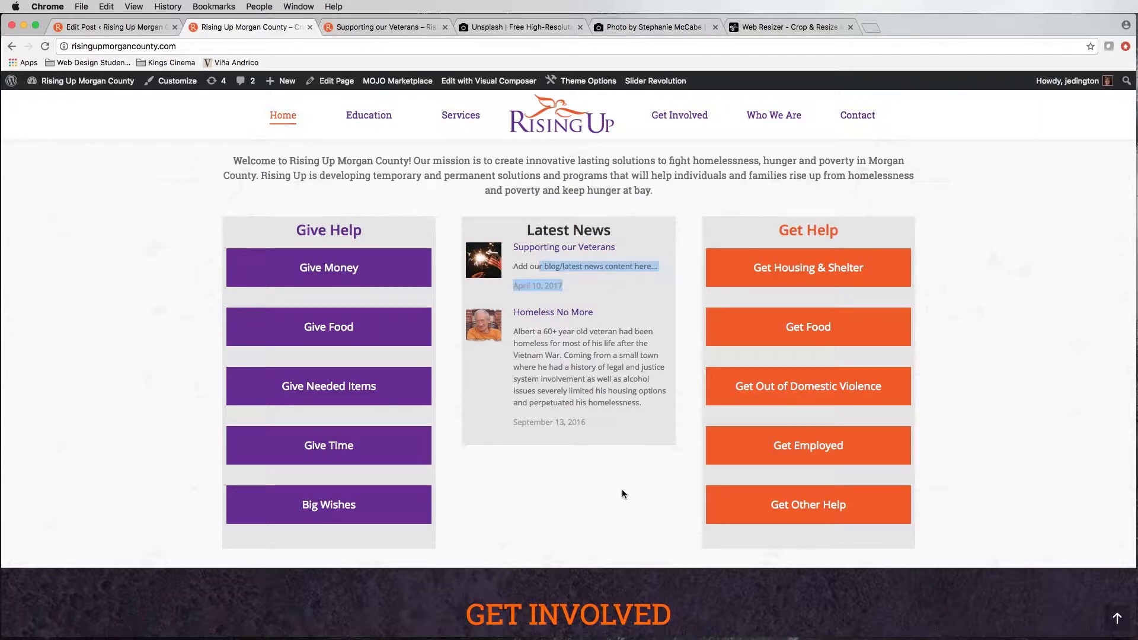
scroll(558, 259, "up", 3)
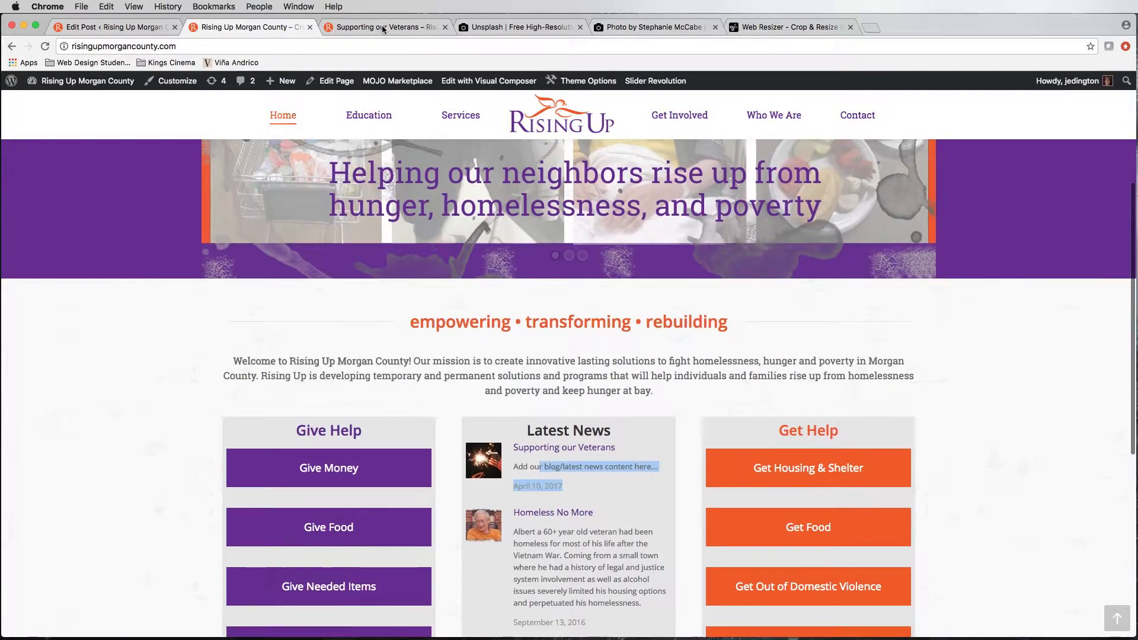
Step: Examine the published "Supporting our Veterans" page, including its featured image, categories and body text
left_click(377, 28)
scroll(160, 346, "down", 3)
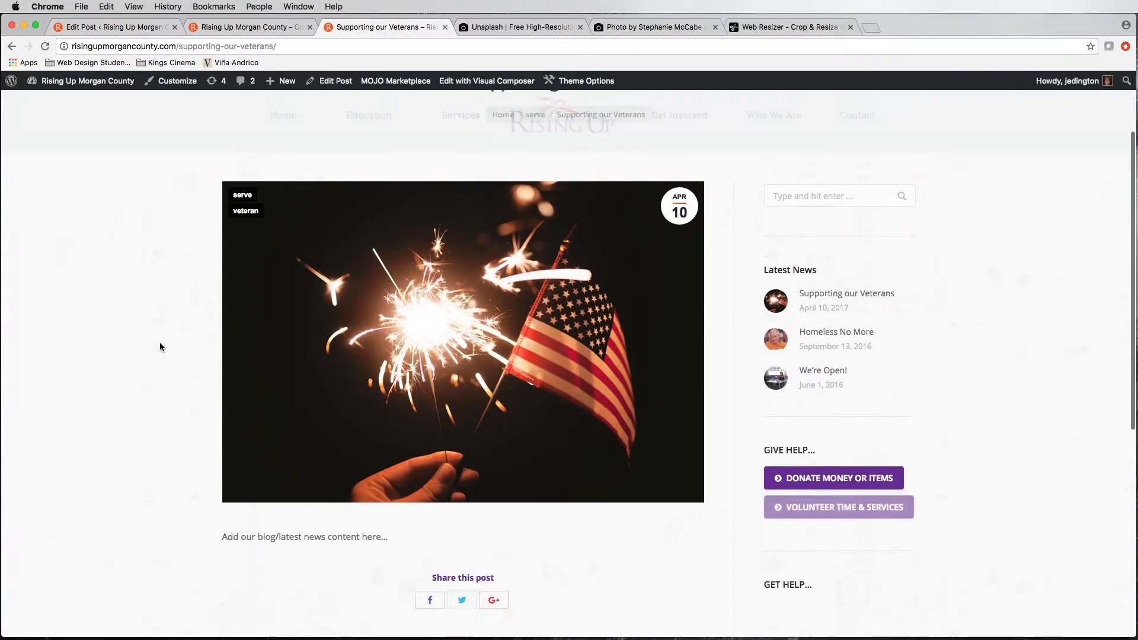
scroll(159, 344, "up", 2)
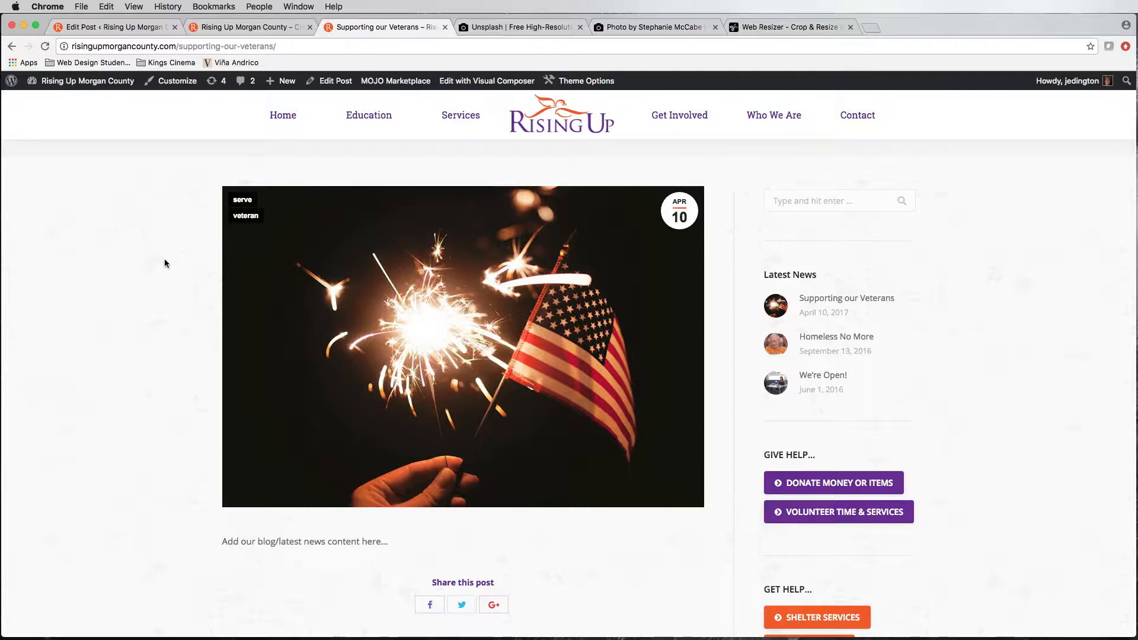
scroll(323, 299, "down", 3)
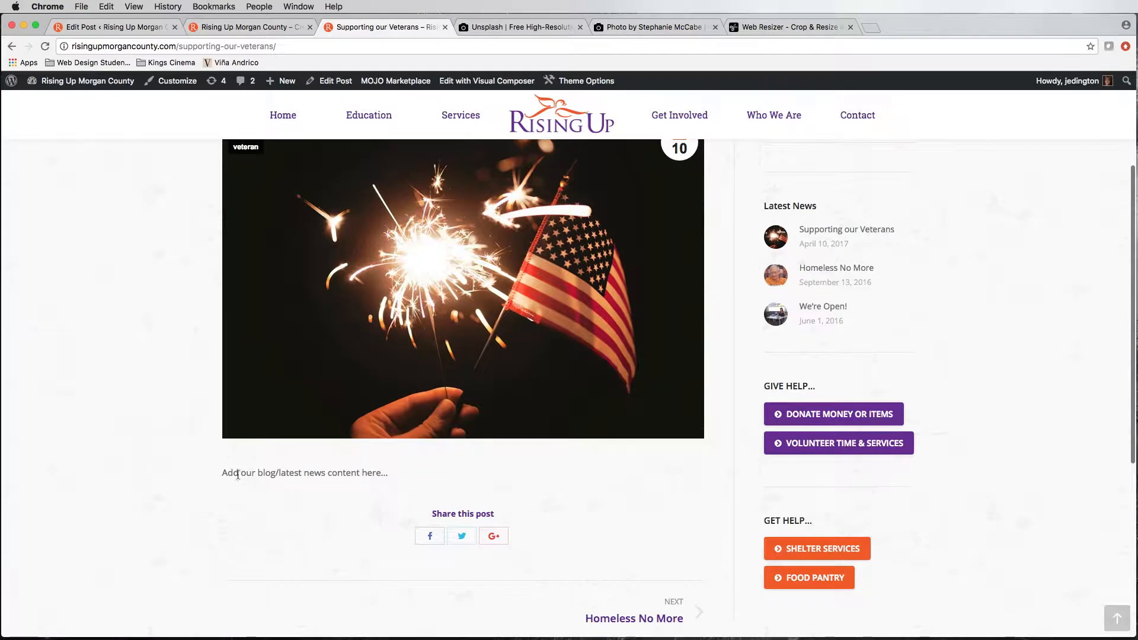
Step: In the post editor, enable hiding the featured image on the post page and update the post
left_click(242, 30)
left_click(154, 26)
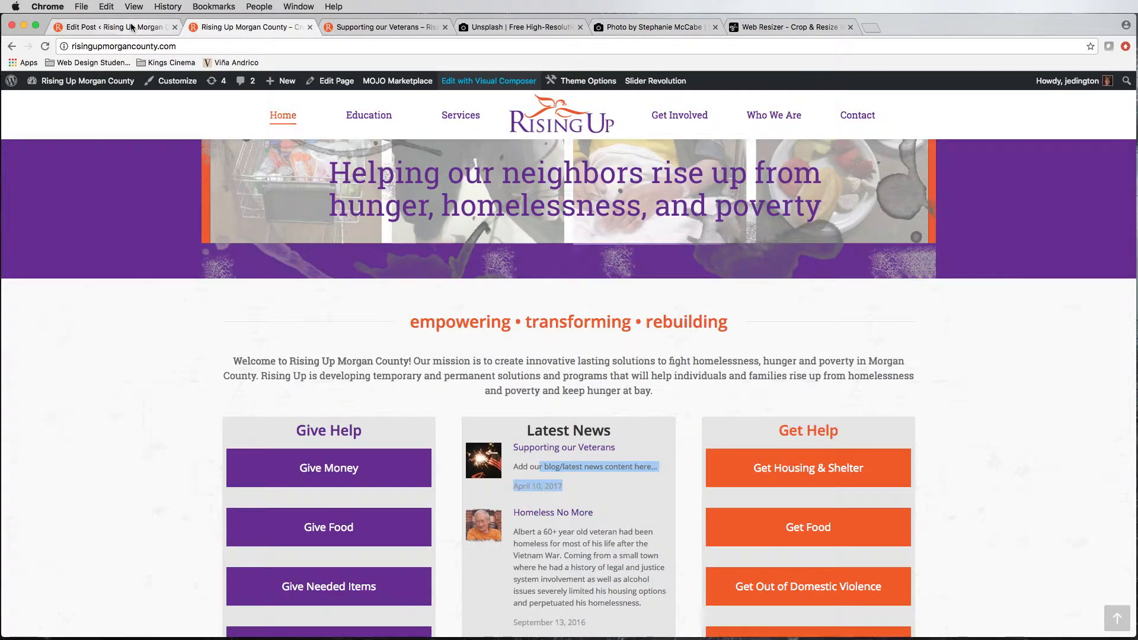
scroll(393, 429, "down", 10)
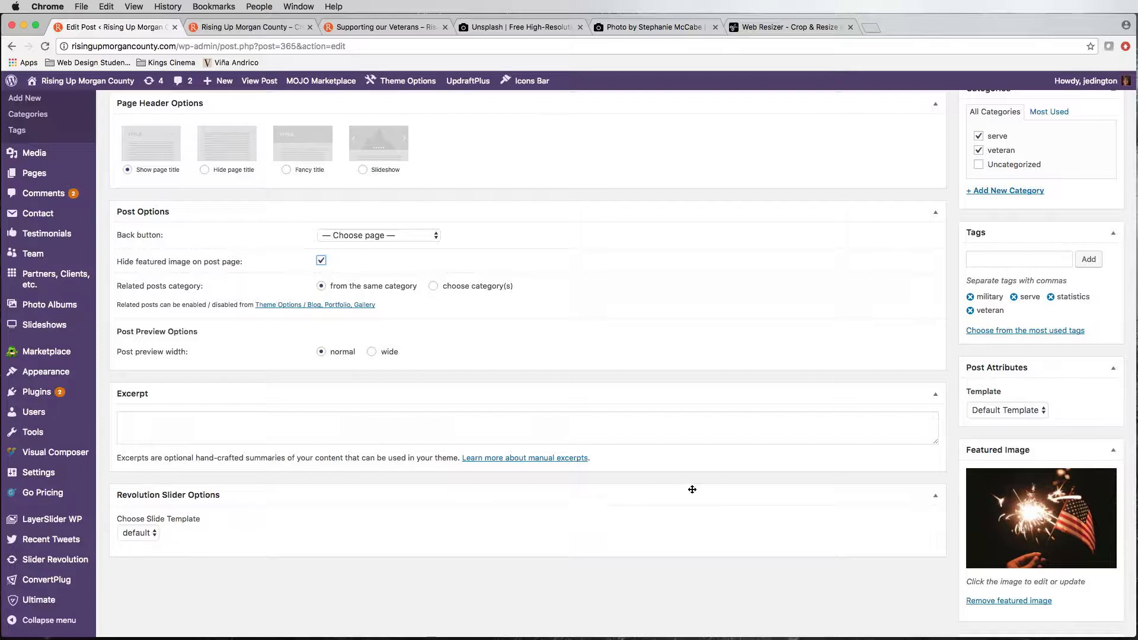
scroll(940, 461, "down", 10)
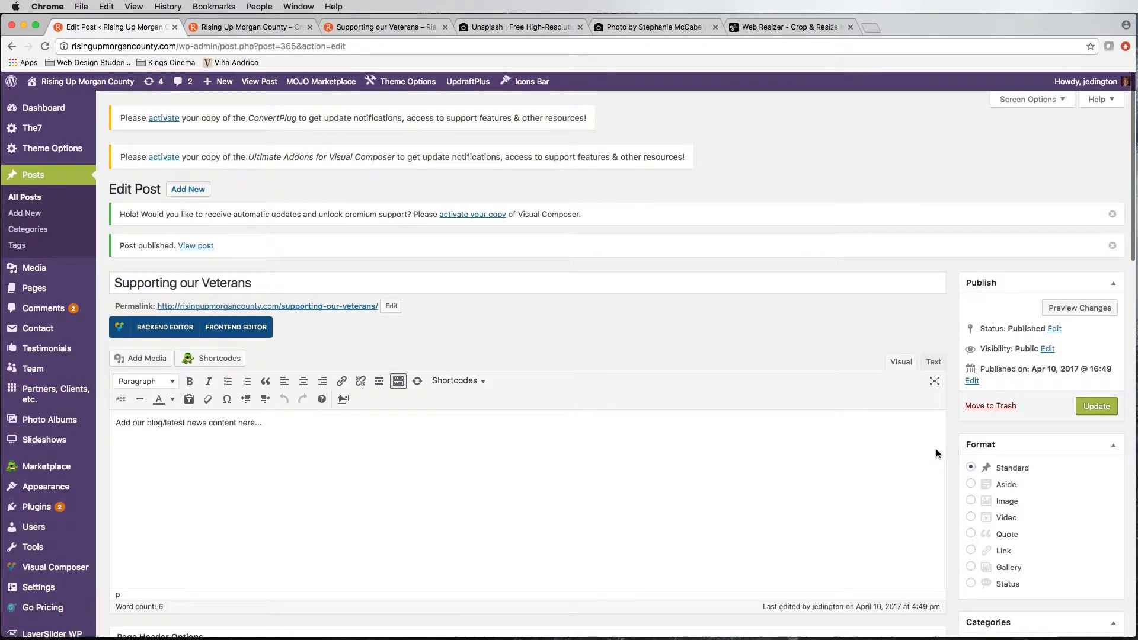
left_click(1096, 406)
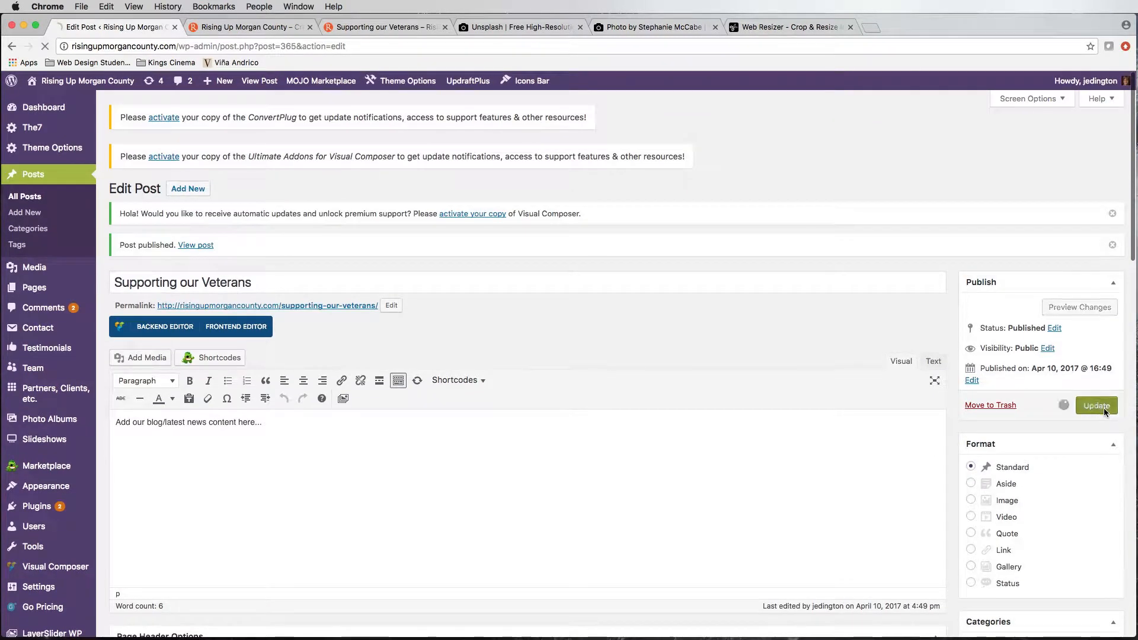
Step: Reload the live "Supporting our Veterans" page to check the featured image setting
left_click(350, 26)
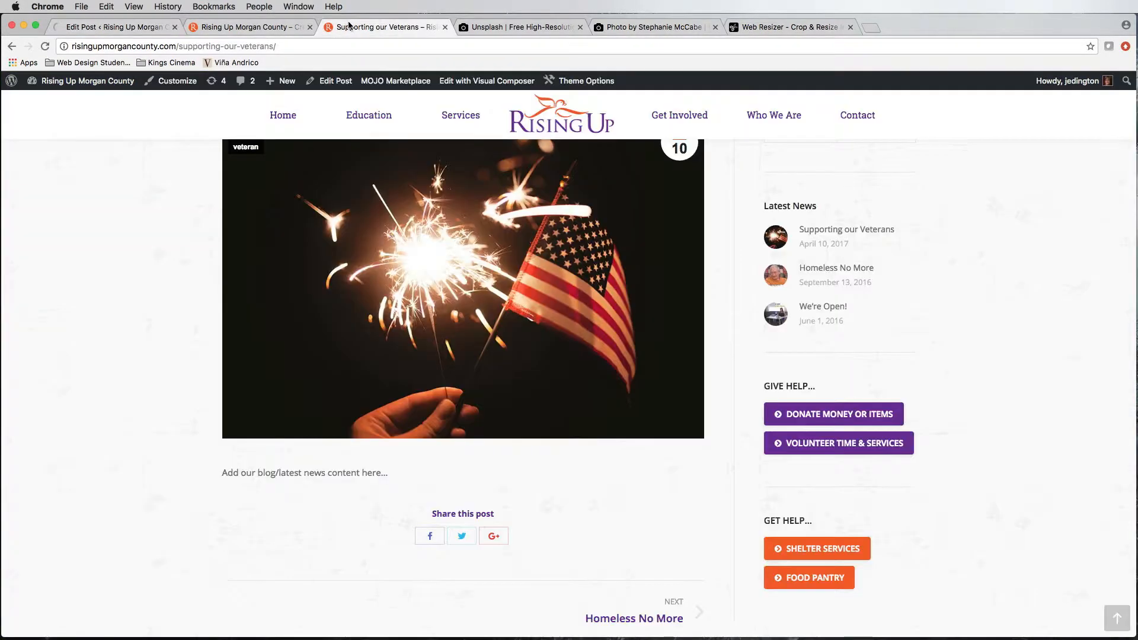
left_click(44, 46)
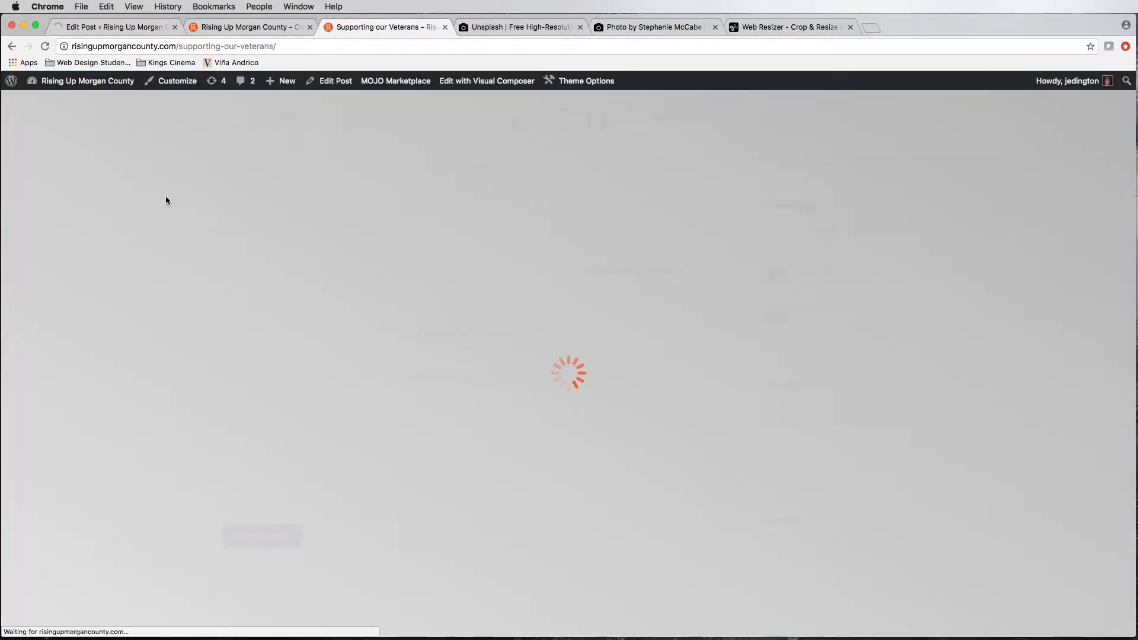
scroll(299, 251, "up", 3)
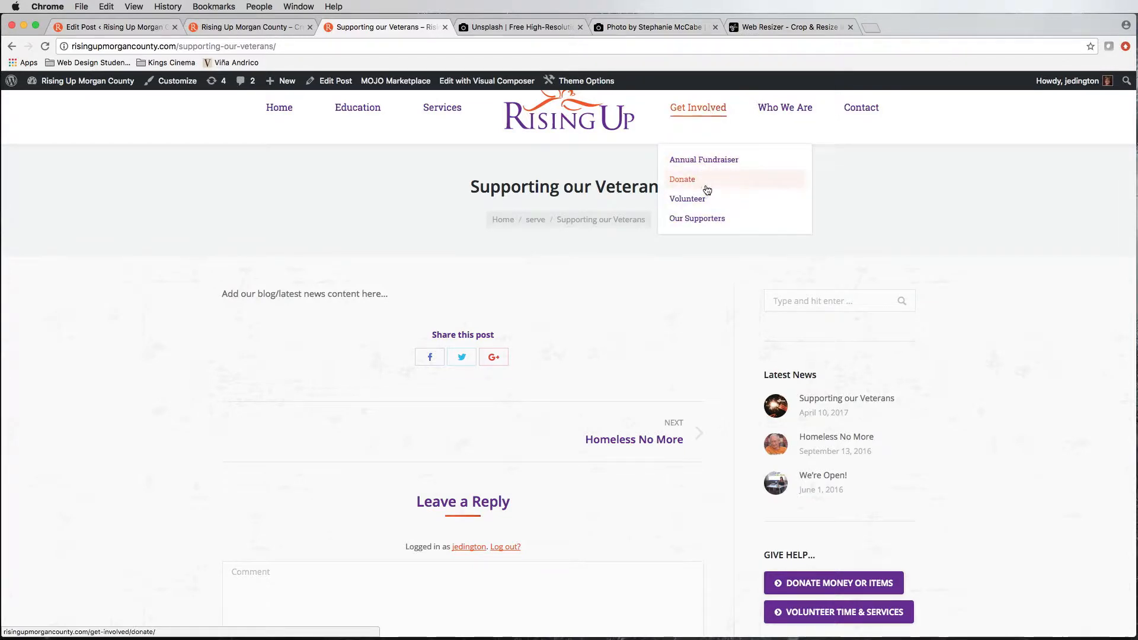
Step: Check the post's thumbnail on the Latest News page and the home page, and reopen the post from Latest News
mouse_move(787, 112)
left_click(783, 179)
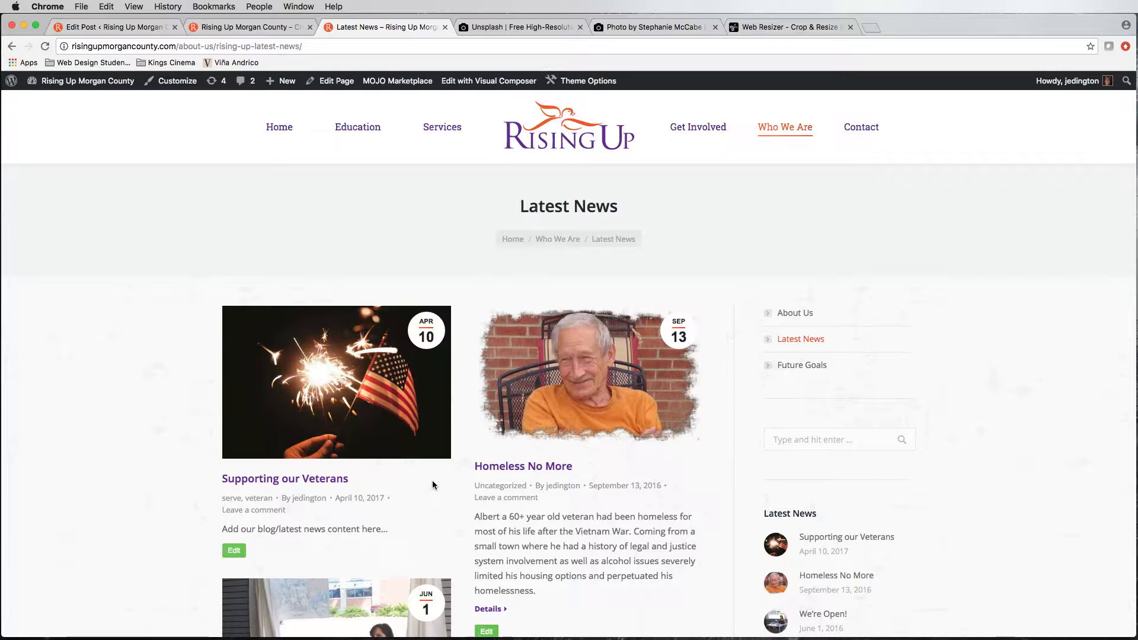
left_click(239, 26)
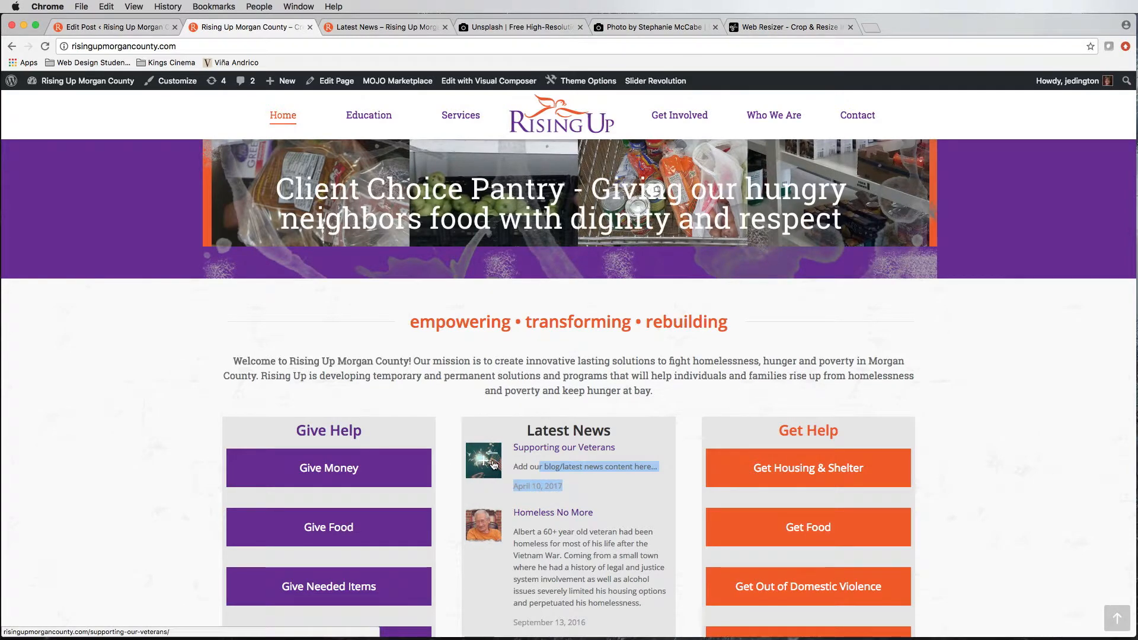
left_click(335, 28)
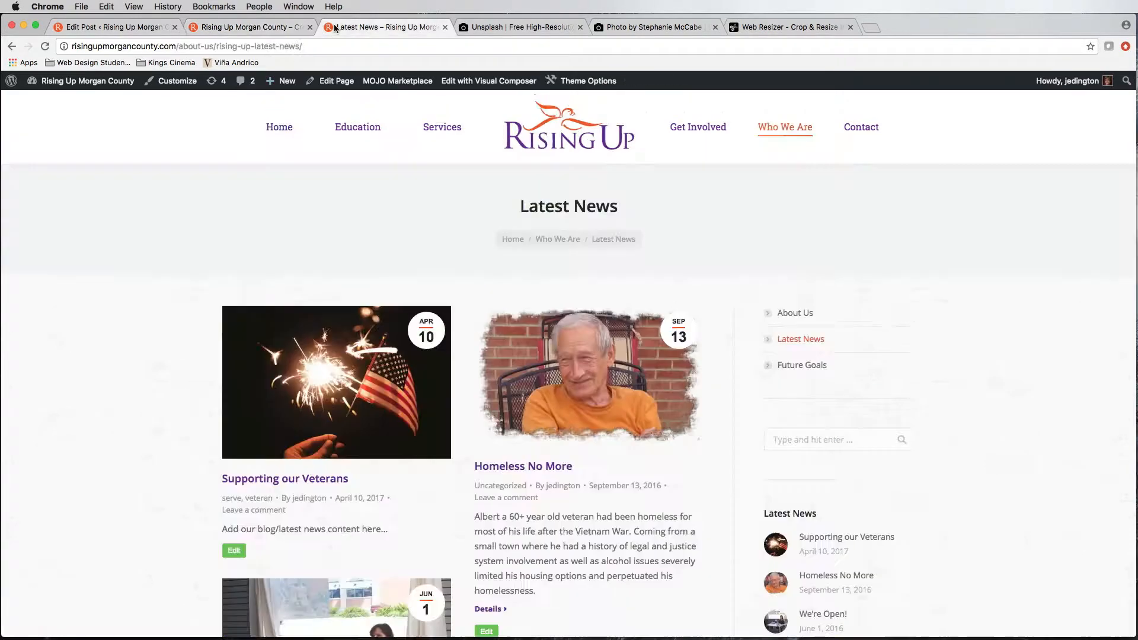
left_click(394, 395)
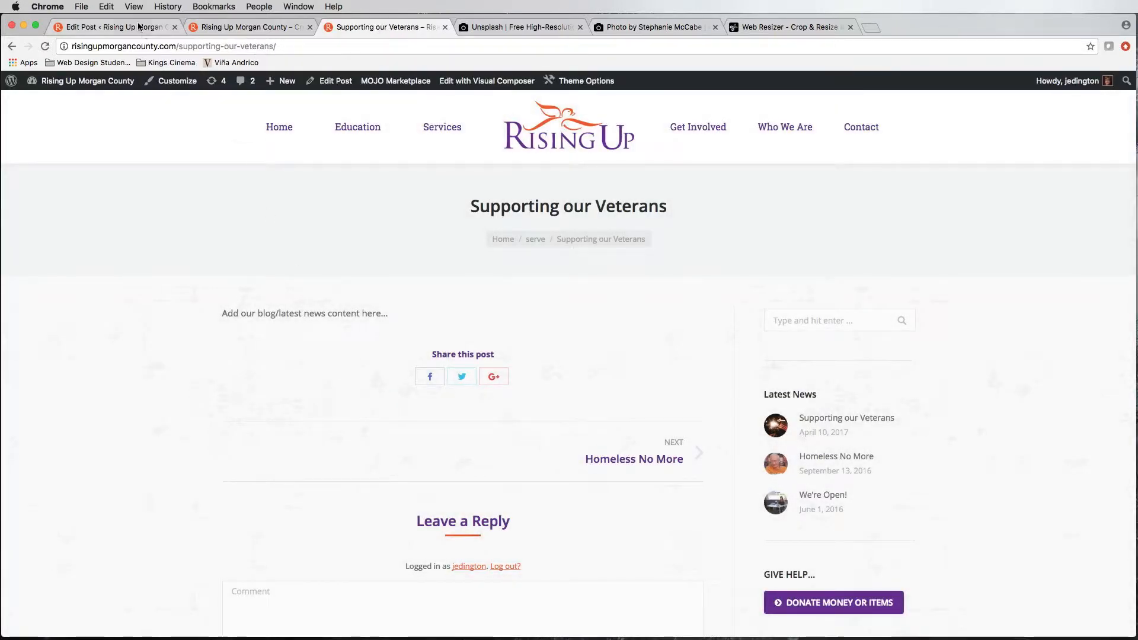
Step: Return to the post editor, show its Screen Options and review the available boxes against the sections on the page
left_click(139, 27)
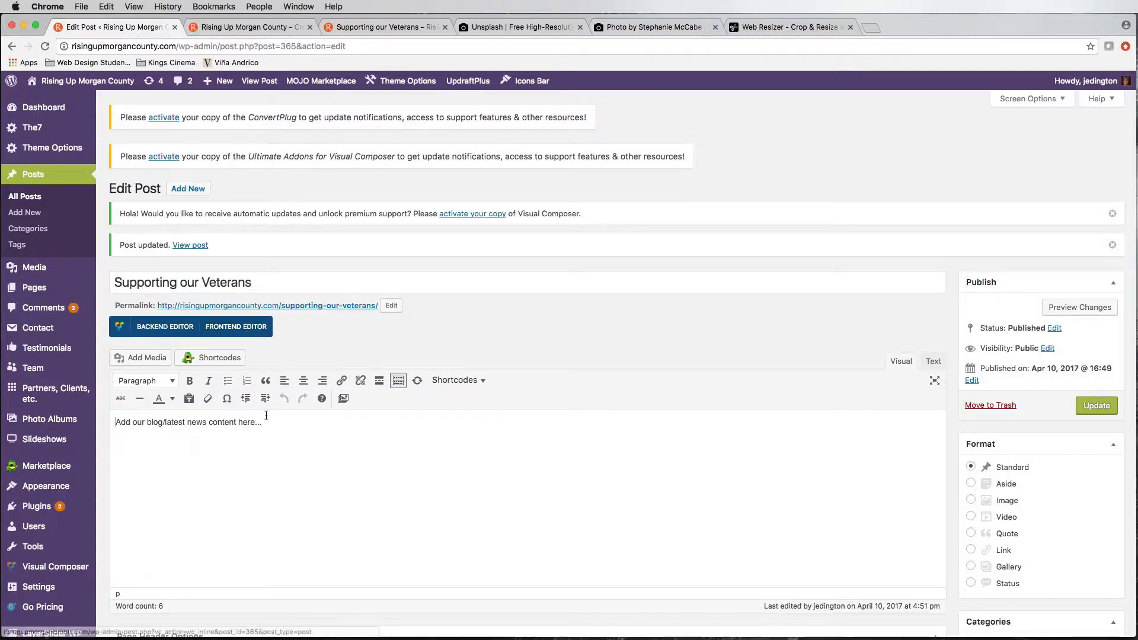
left_click(306, 485)
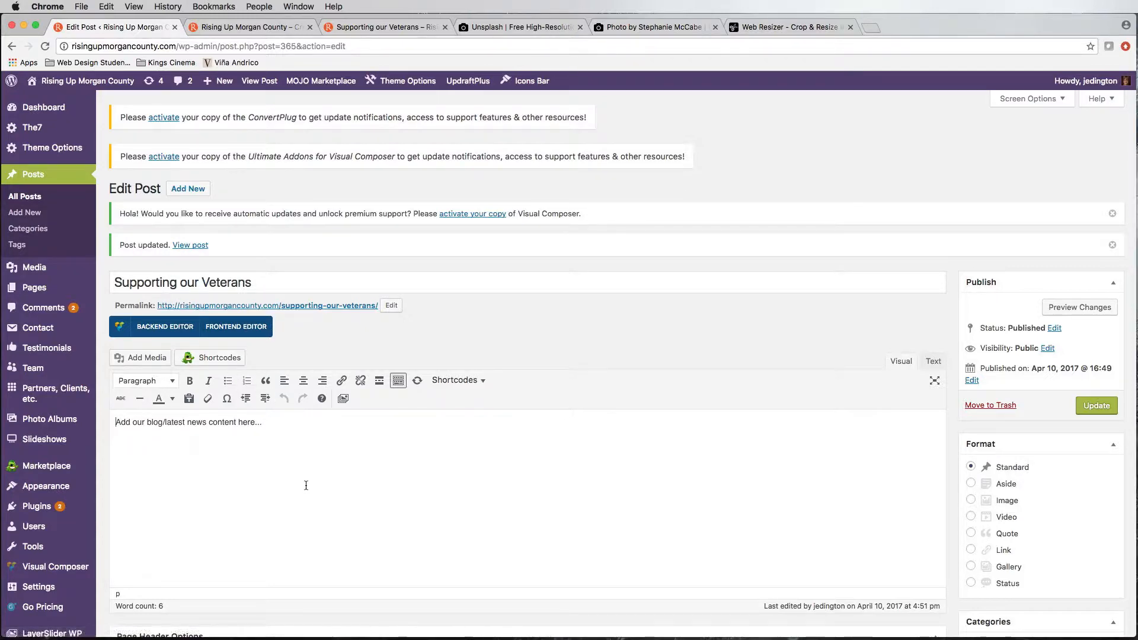
scroll(313, 485, "down", 10)
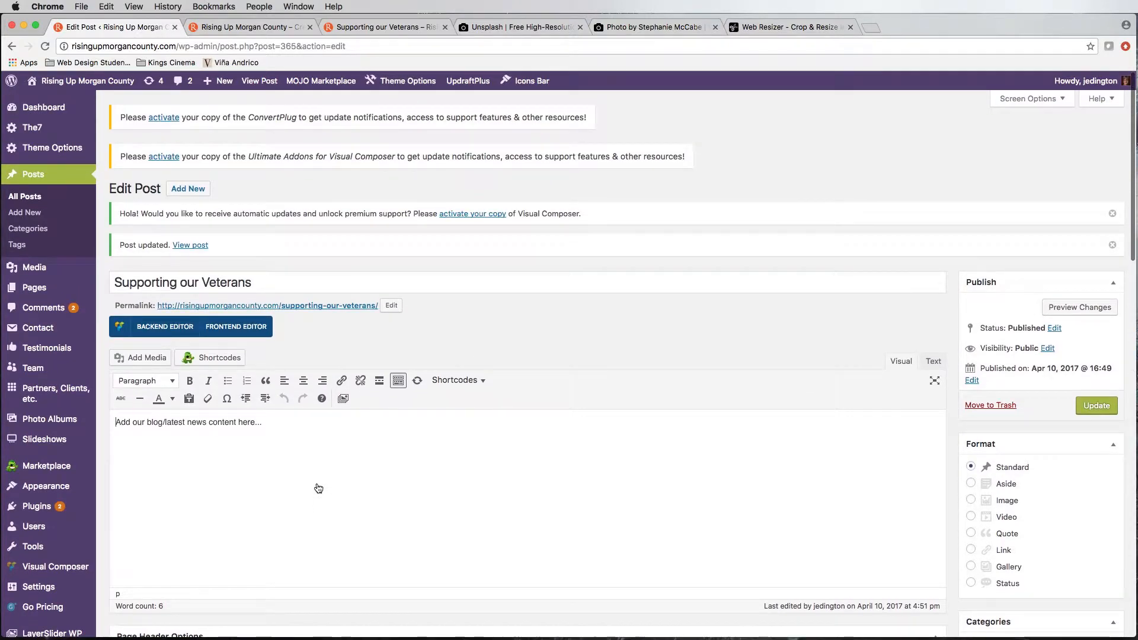
left_click(1036, 101)
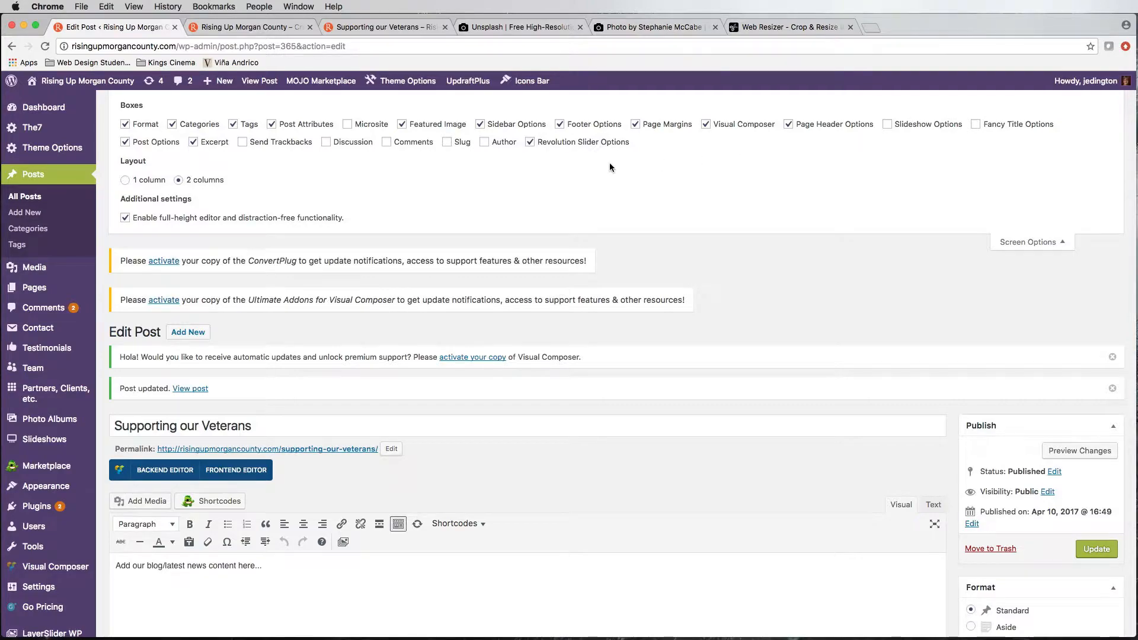
scroll(629, 272, "down", 15)
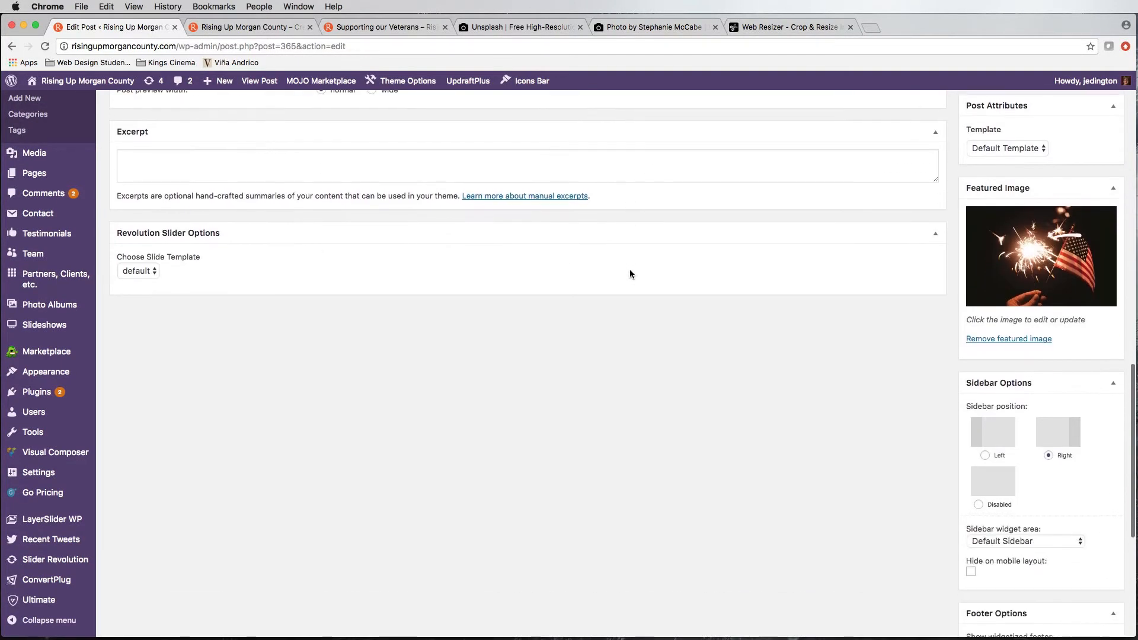
scroll(630, 273, "down", 5)
scroll(630, 273, "up", 20)
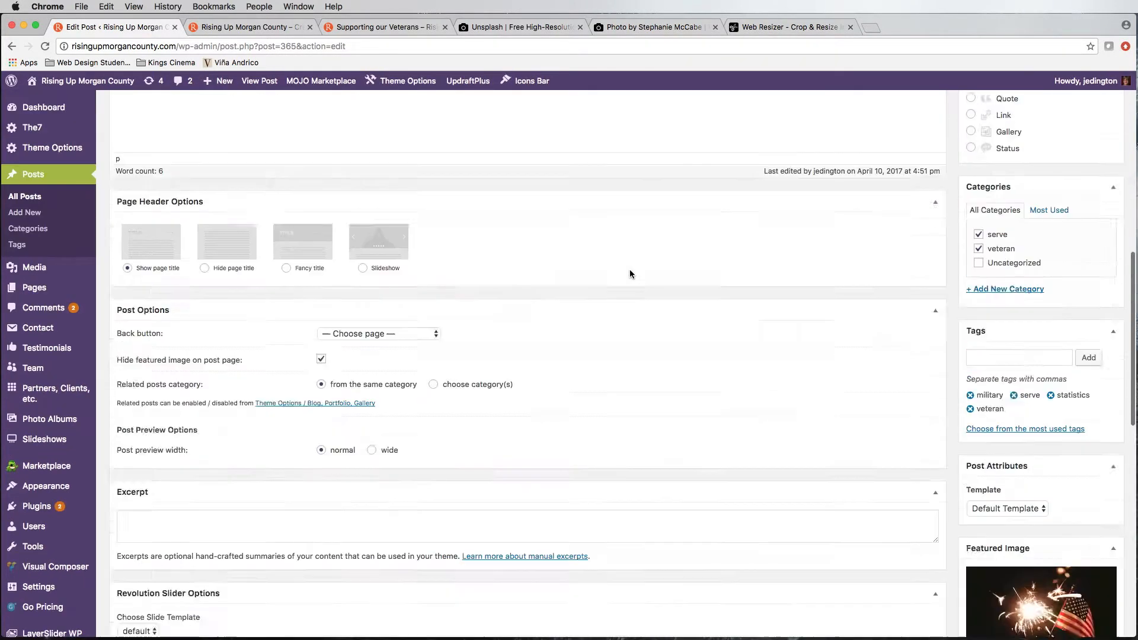
scroll(629, 271, "up", 5)
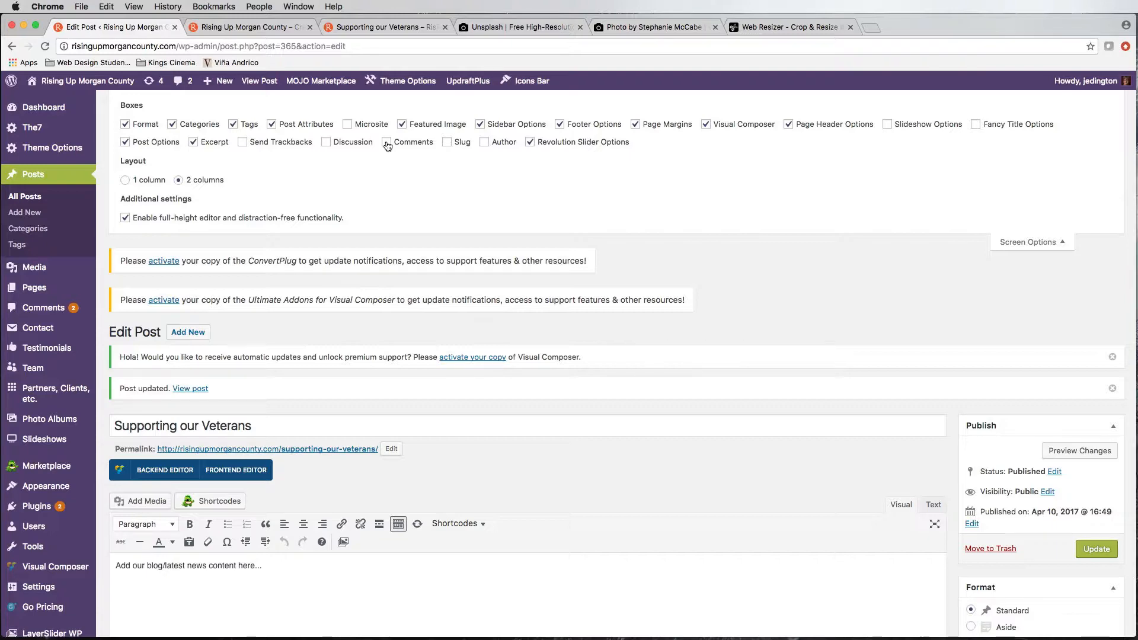
Step: Show the Comments box in the post editor, close the Screen Options and view the new Comments section
left_click(1007, 240)
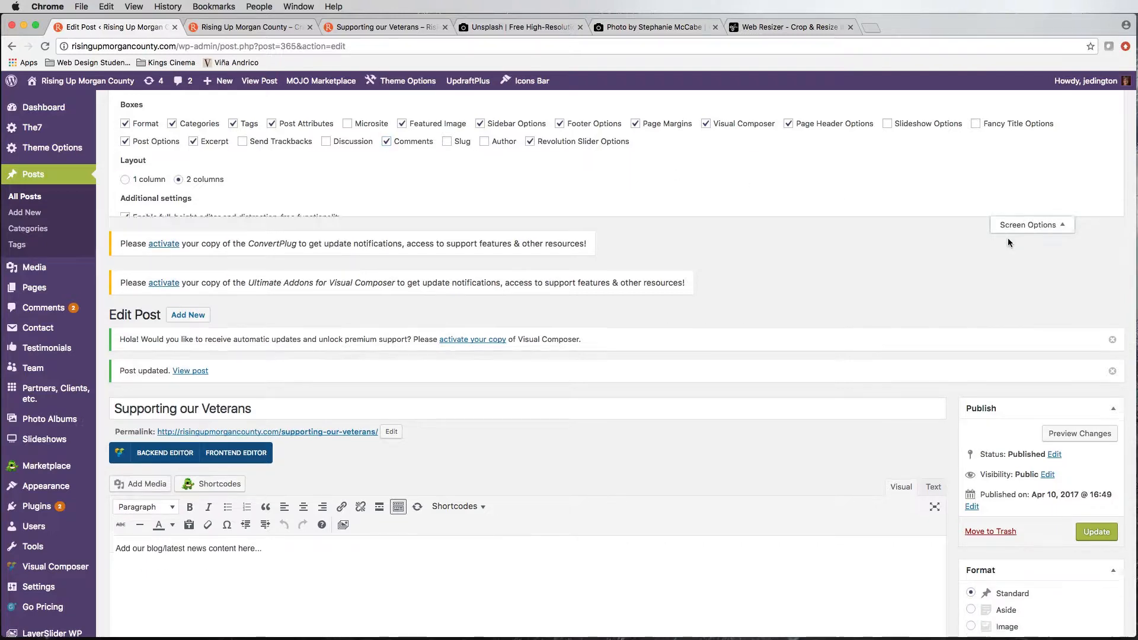
scroll(776, 257, "down", 15)
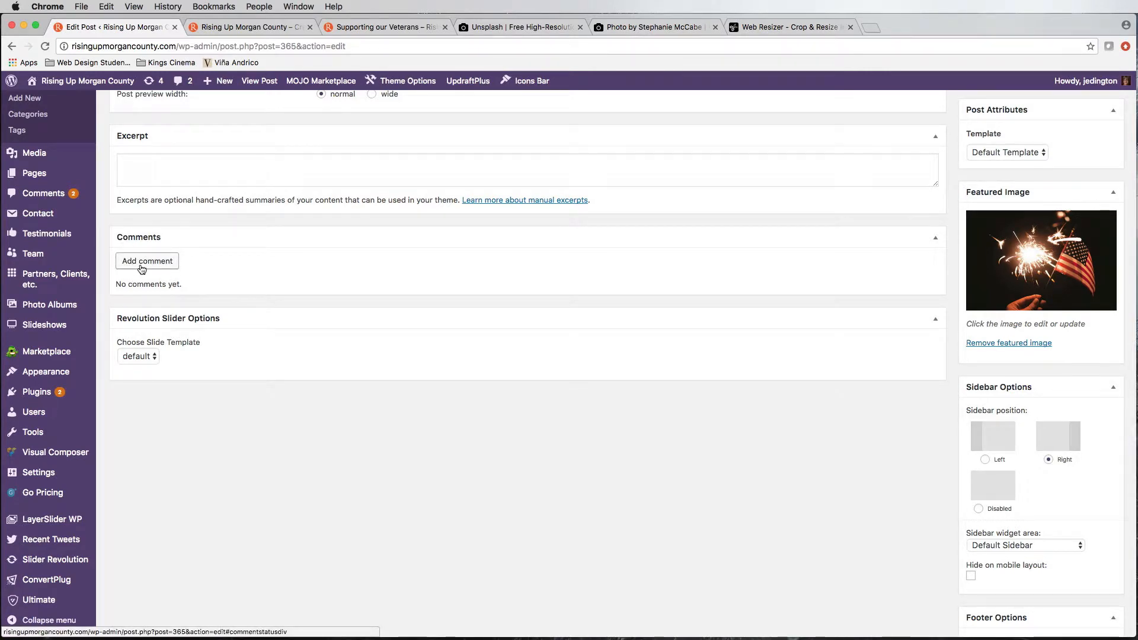
scroll(275, 269, "up", 15)
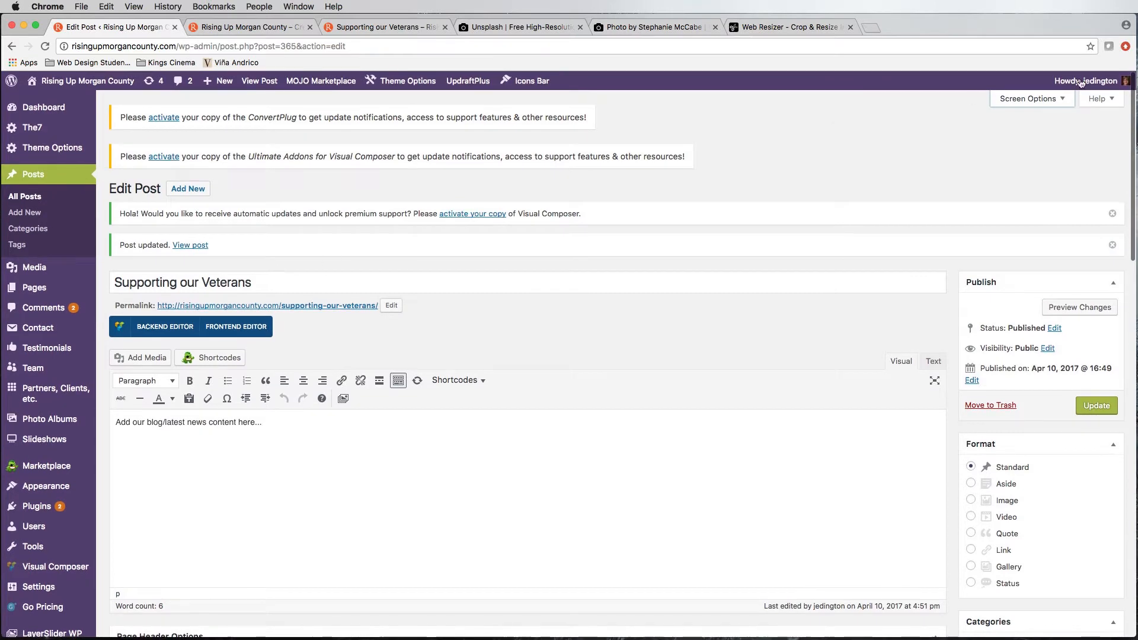
Step: Reopen the Screen Options, show the Discussion, Slug and Author boxes, and view their sections in the editor
left_click(1034, 99)
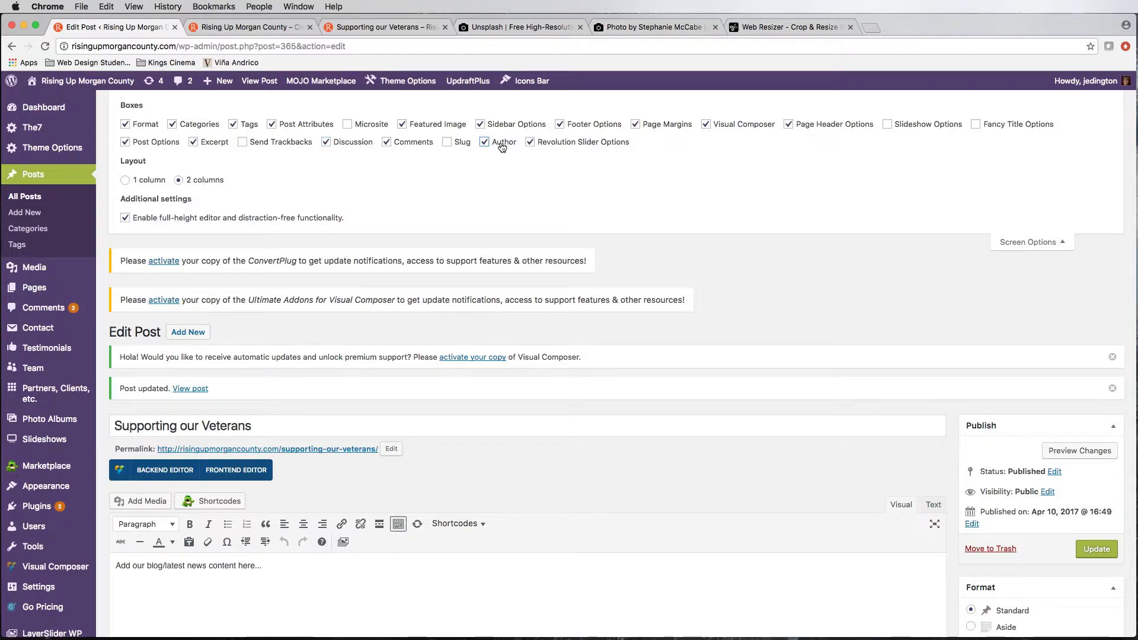
scroll(616, 313, "down", 10)
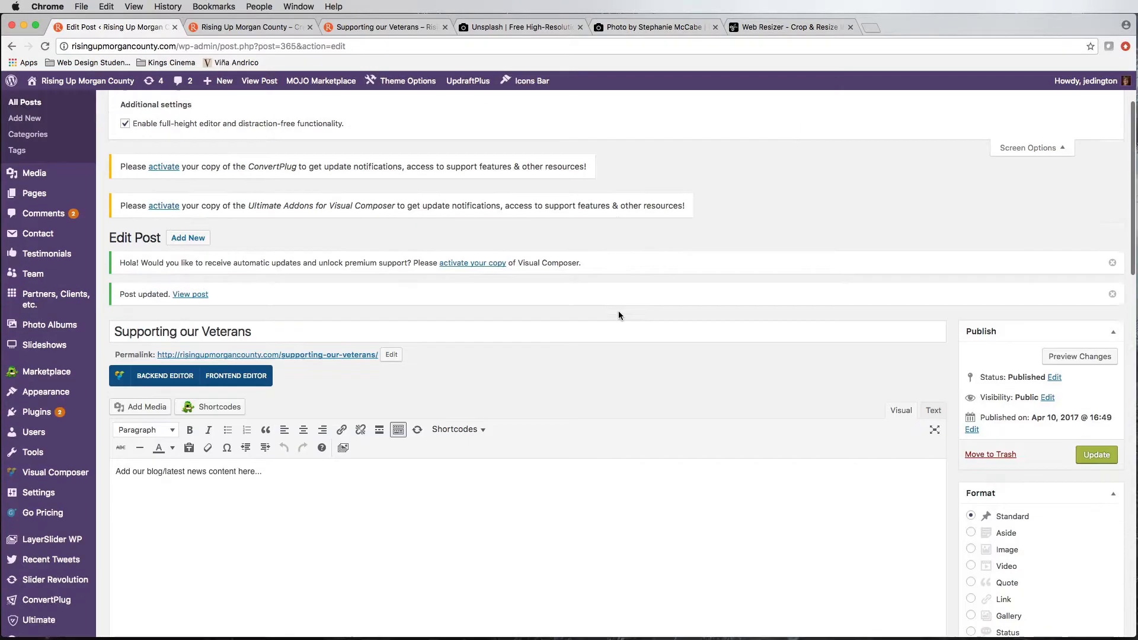
scroll(618, 316, "down", 8)
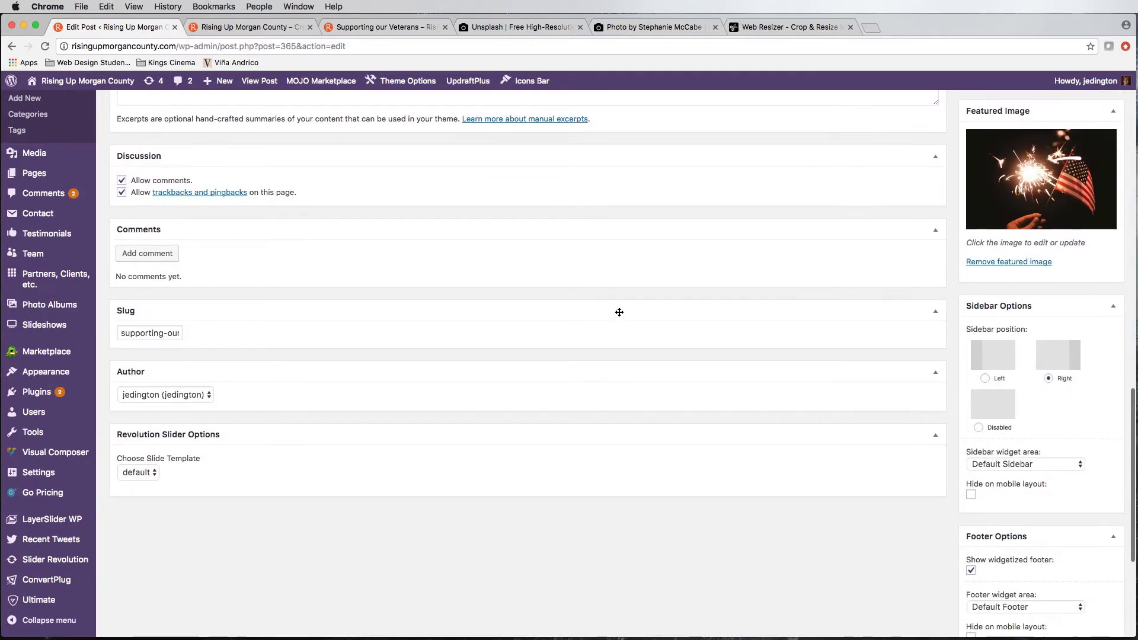
Step: Compare the post's slug with the ending of the live page's web address, and return to the post editor
left_click(147, 333)
left_click_drag(167, 333, 198, 333)
left_click(159, 336)
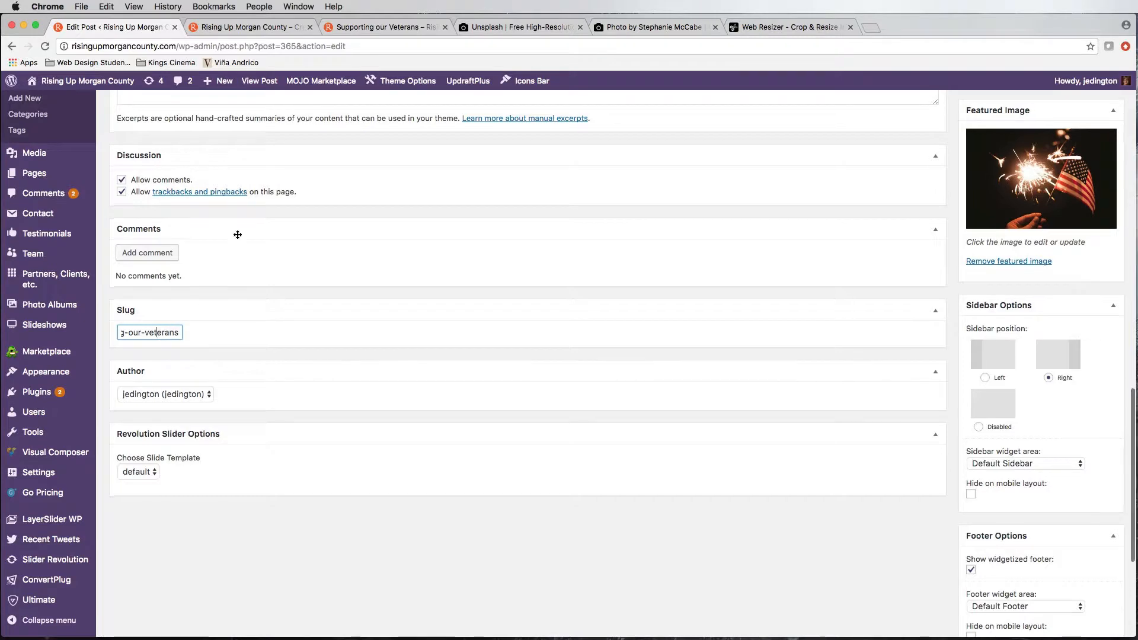
left_click(259, 30)
left_click(368, 27)
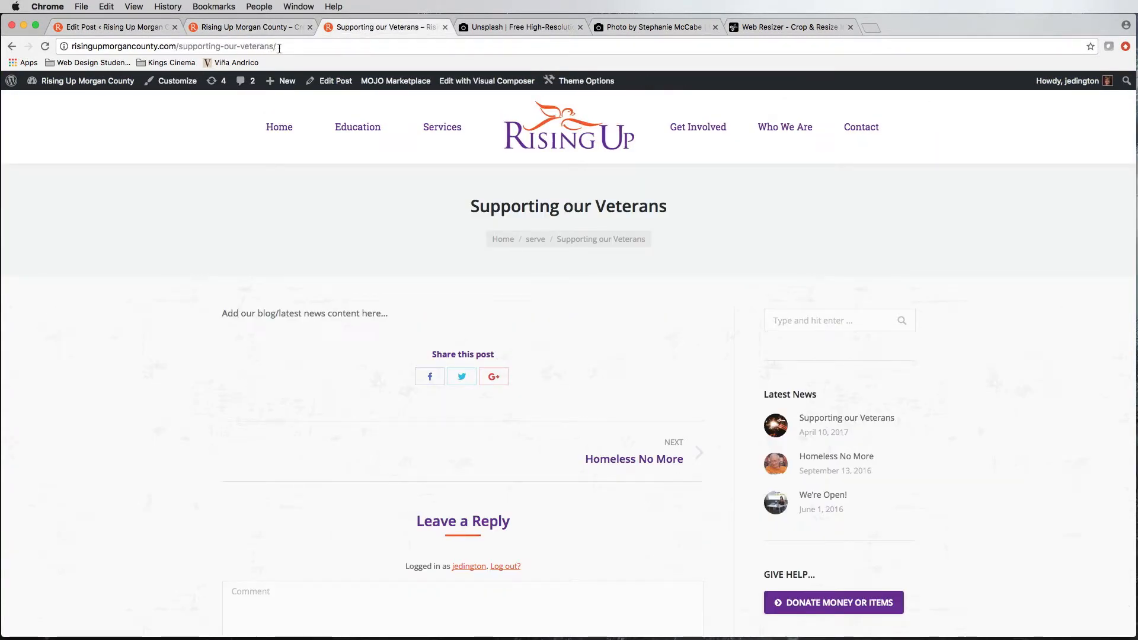
left_click_drag(279, 47, 179, 46)
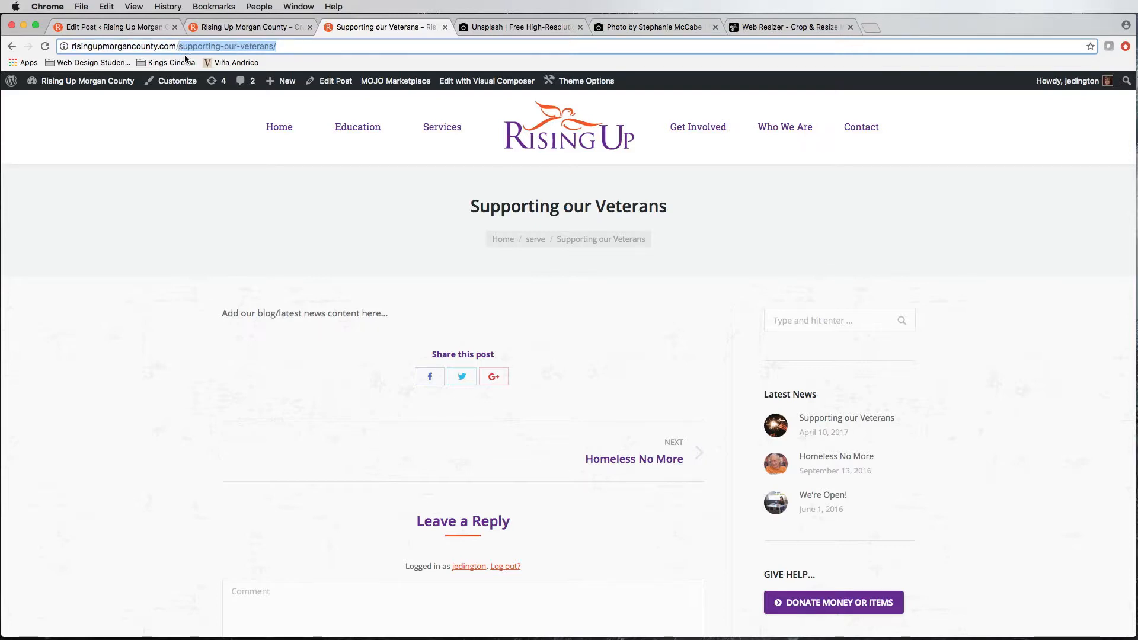
left_click(152, 30)
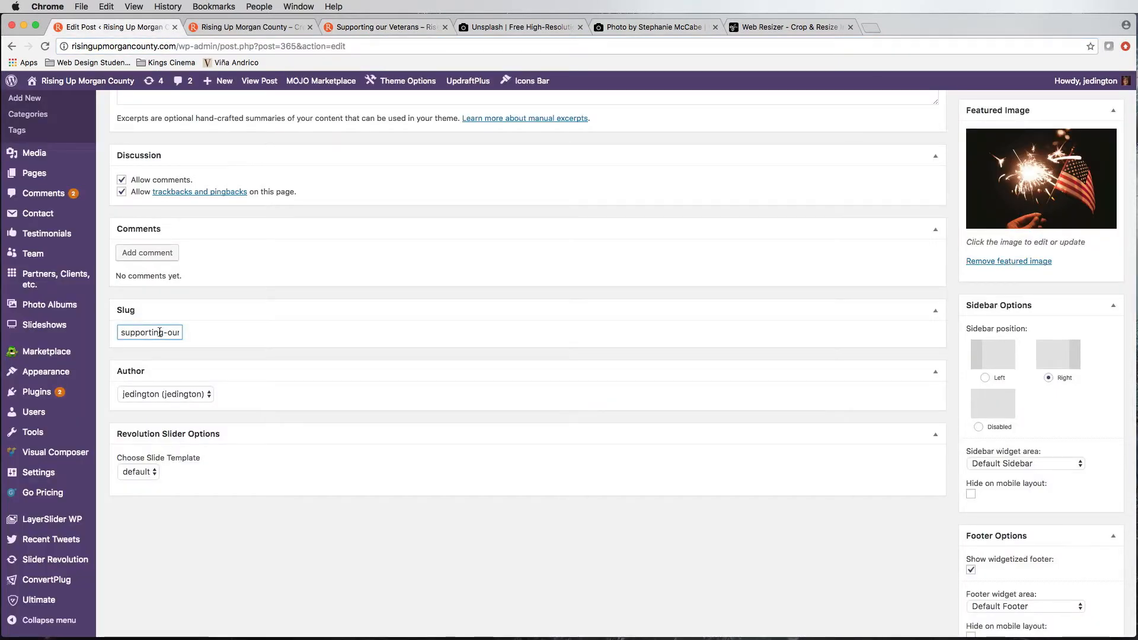
Step: Review the available authors for the post, look at the live post page, and return to the editor's Screen Options
left_click(184, 394)
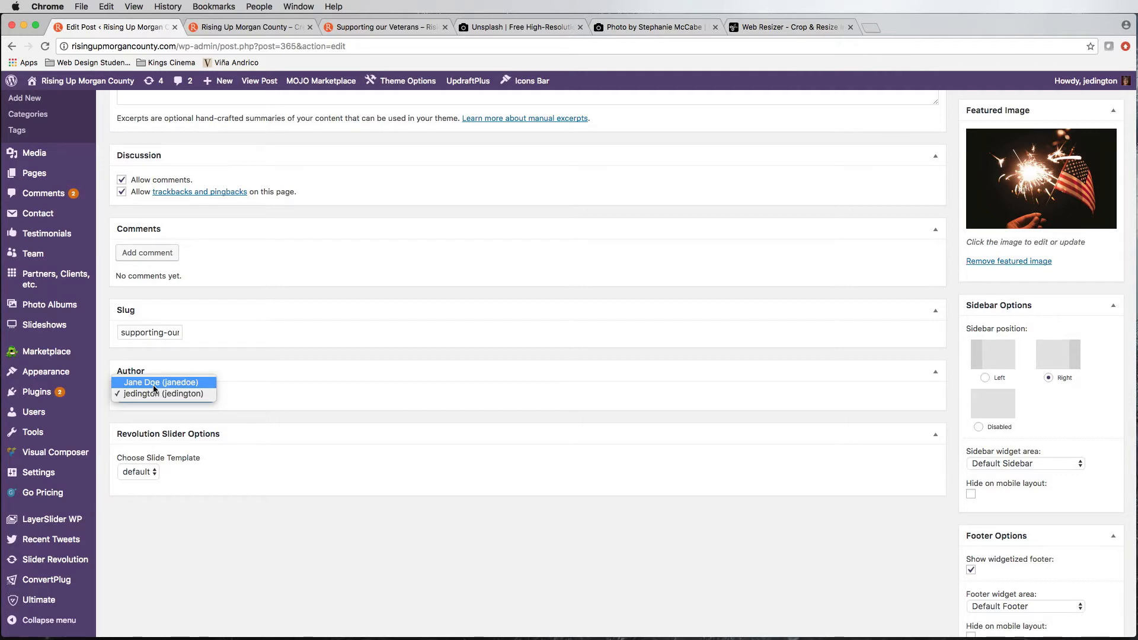
left_click(283, 414)
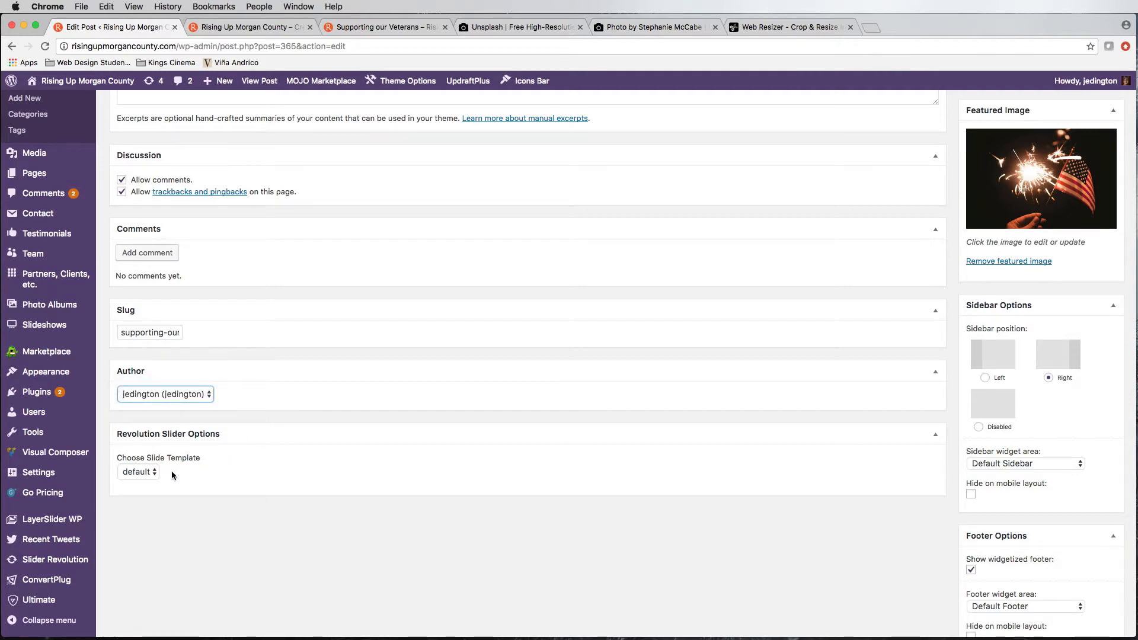
scroll(225, 460, "up", 2)
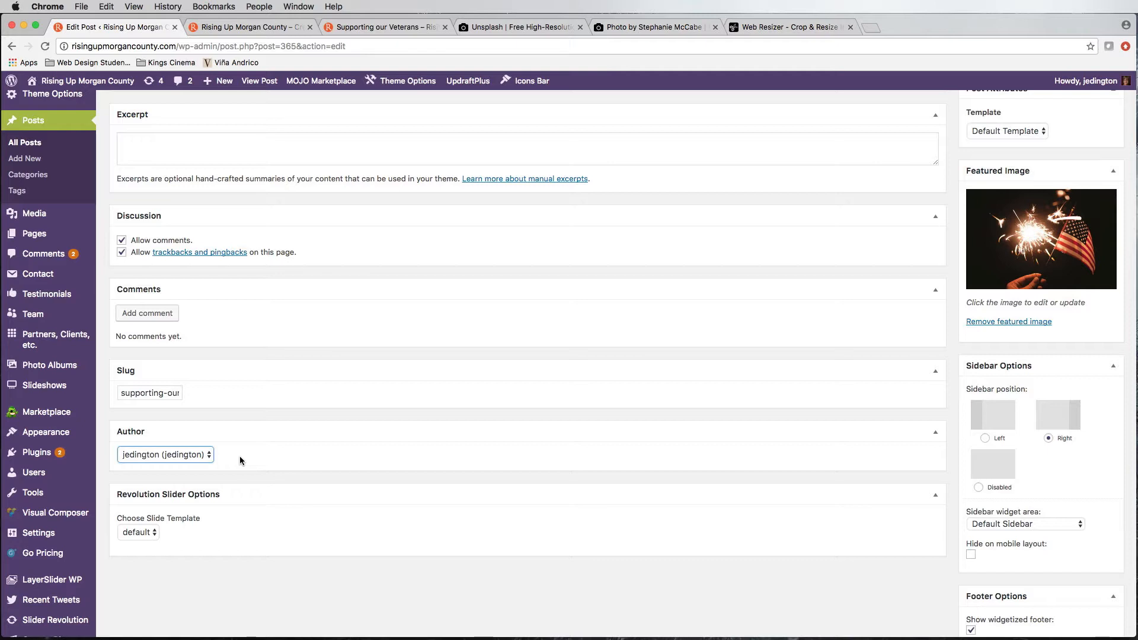
left_click(133, 457)
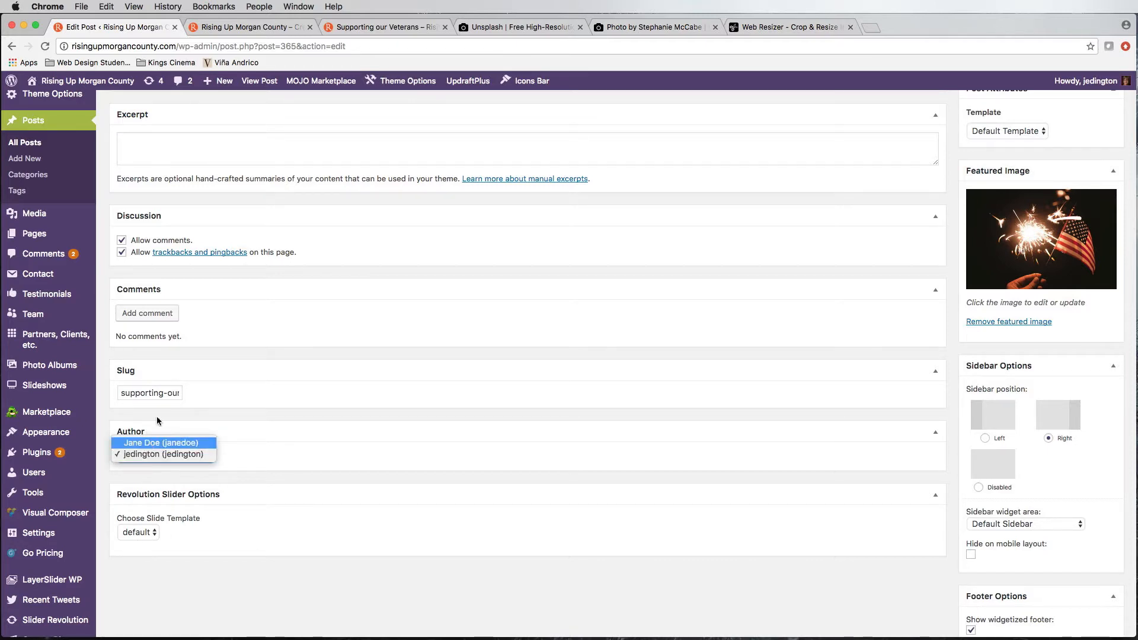
left_click(360, 31)
left_click(361, 26)
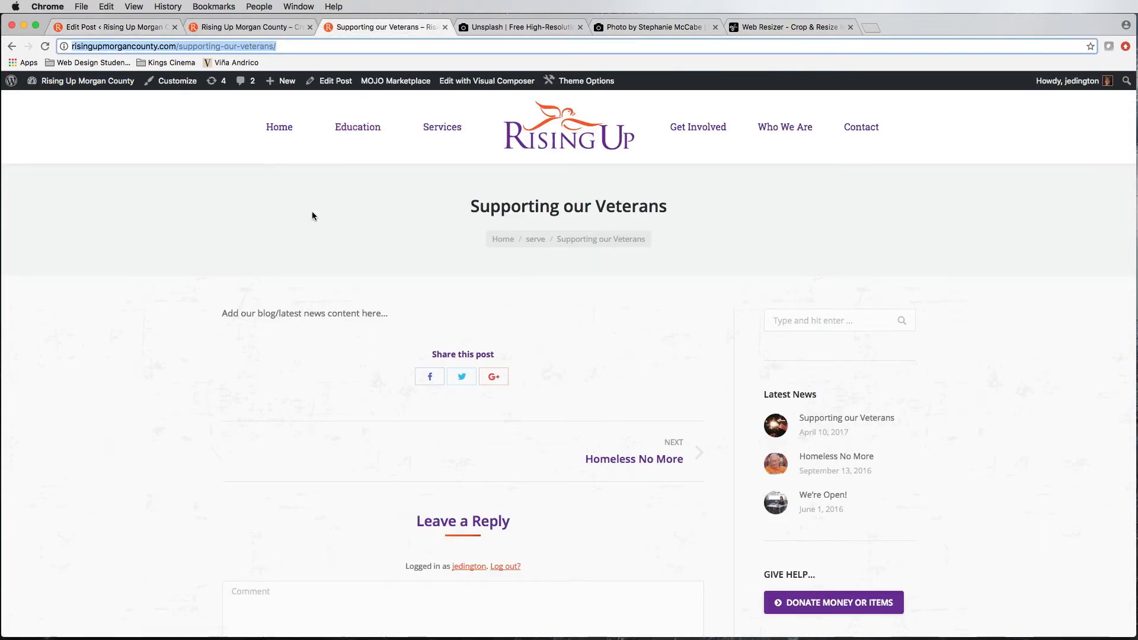
left_click(130, 22)
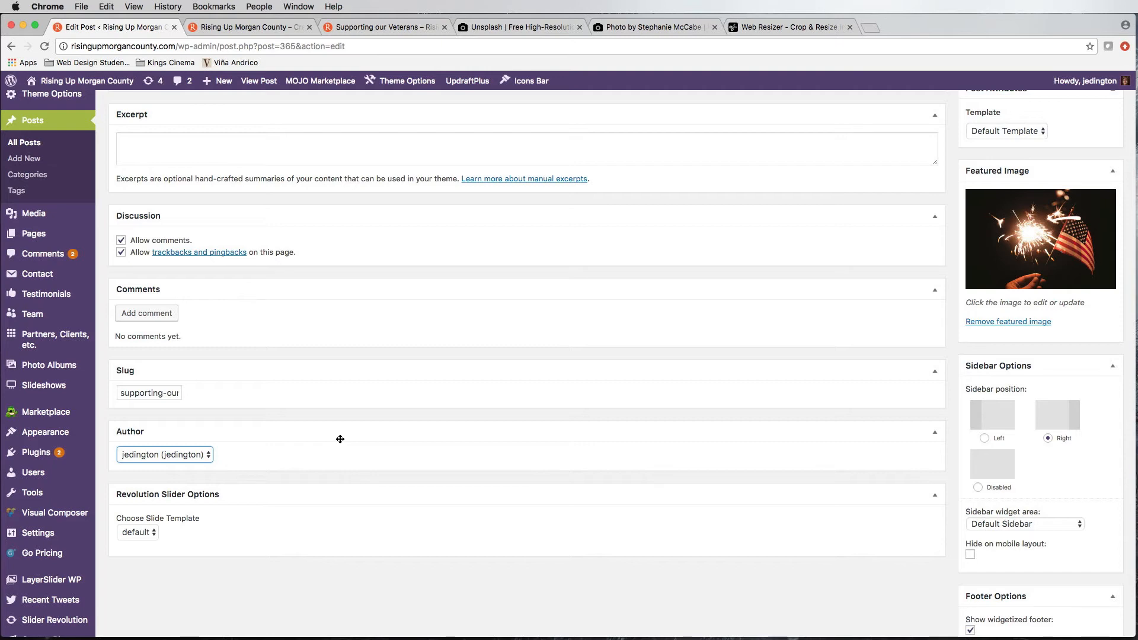
scroll(339, 438, "up", 15)
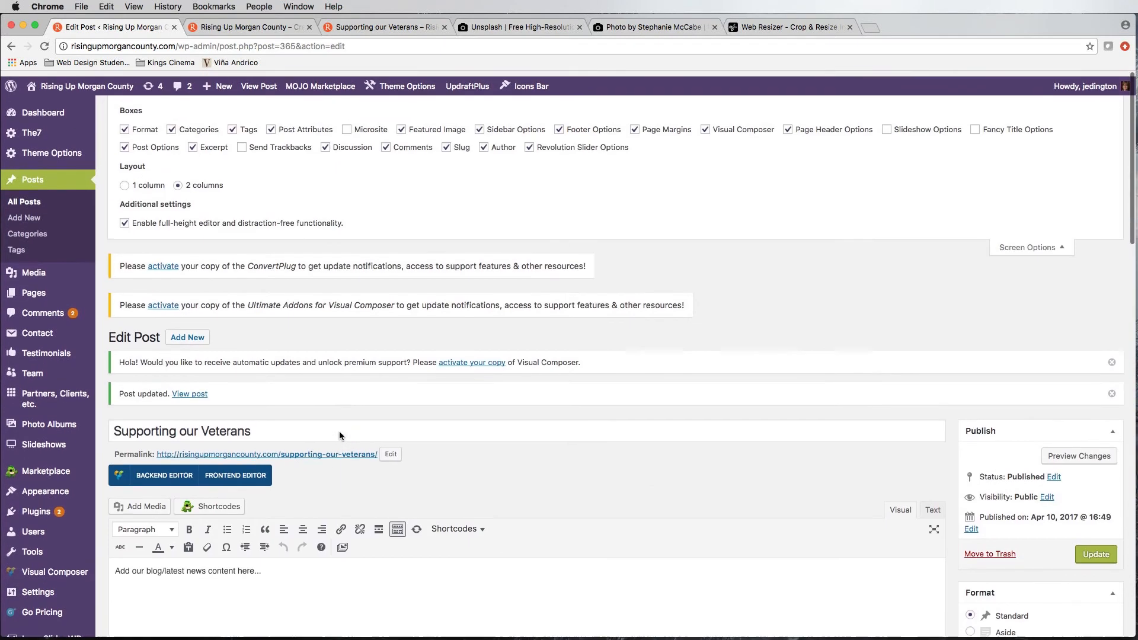